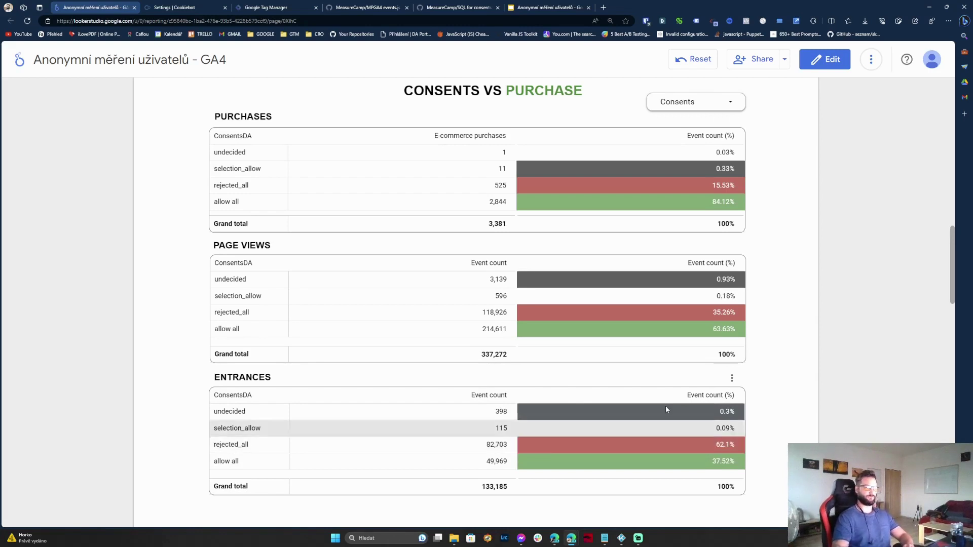
- Examine the Consents Debug table by content group, its ConsentsDA filter options, and the page view, entrances and banner view scorecards
scroll(784, 319, "down", 8)
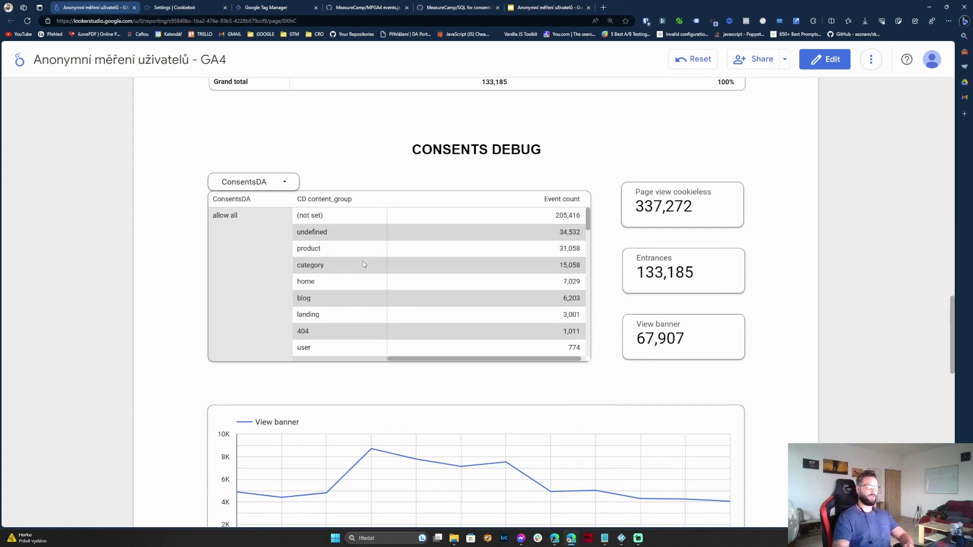
scroll(363, 264, "down", 5)
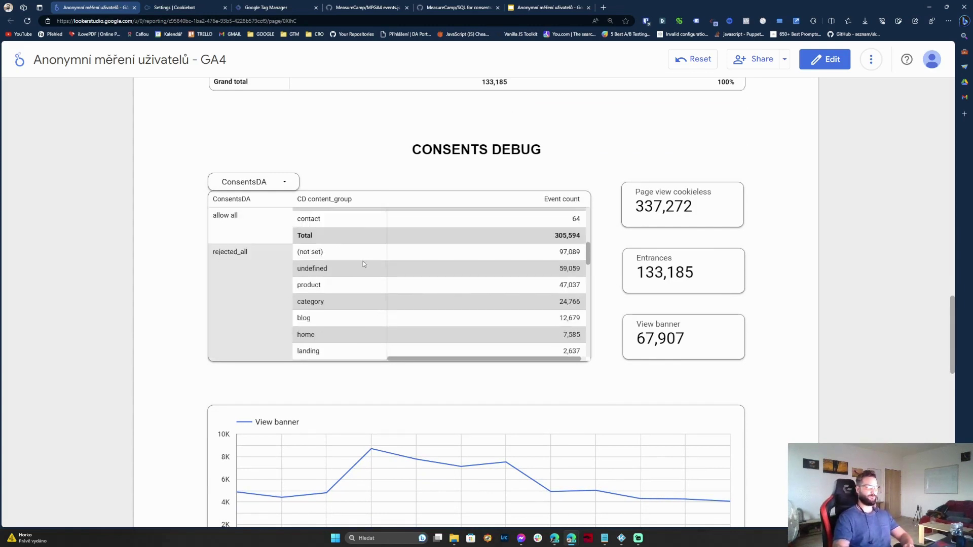
scroll(362, 264, "up", 3)
scroll(363, 264, "up", 1)
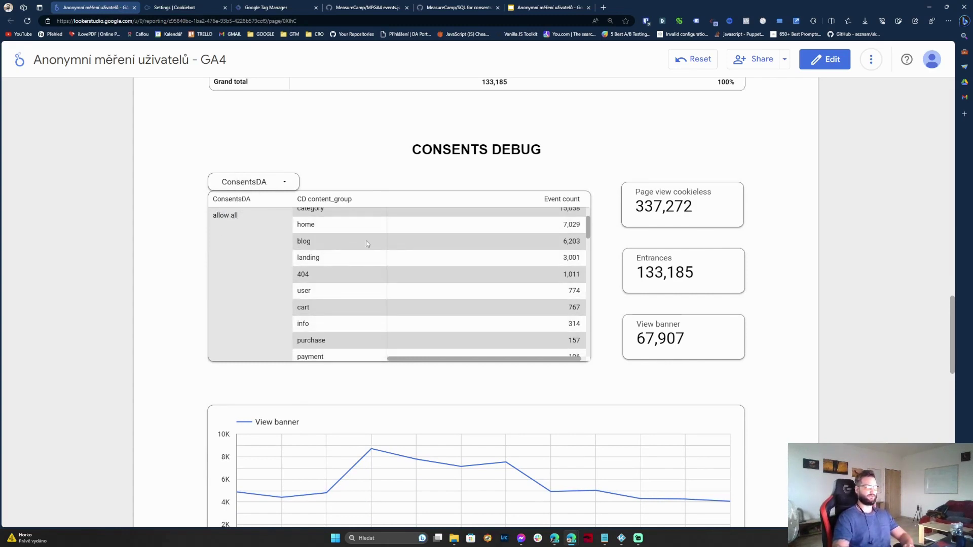
scroll(365, 240, "down", 5)
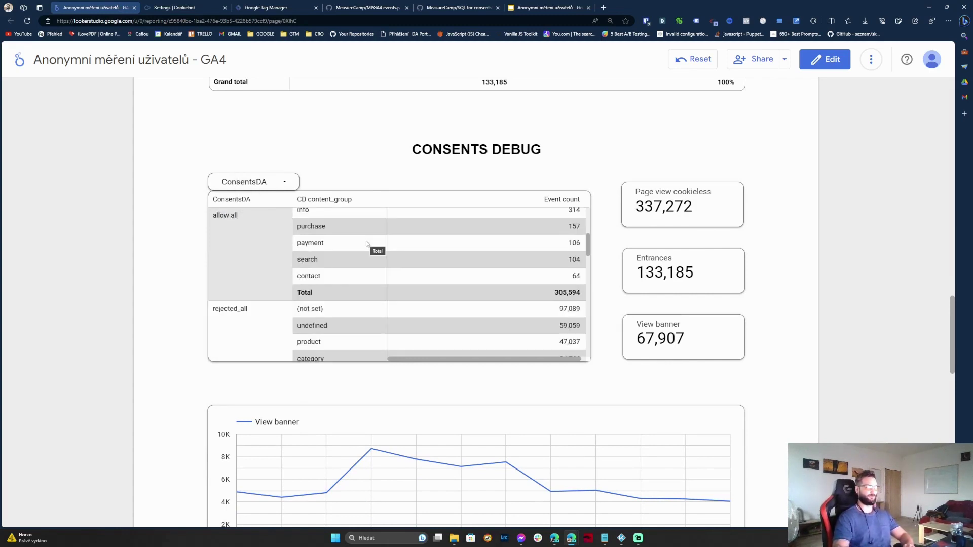
left_click(284, 184)
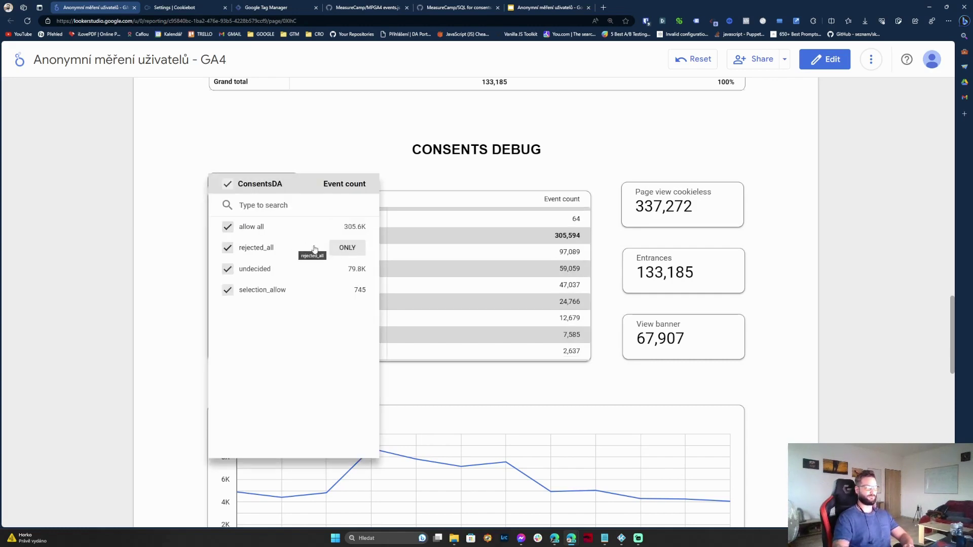
left_click(174, 217)
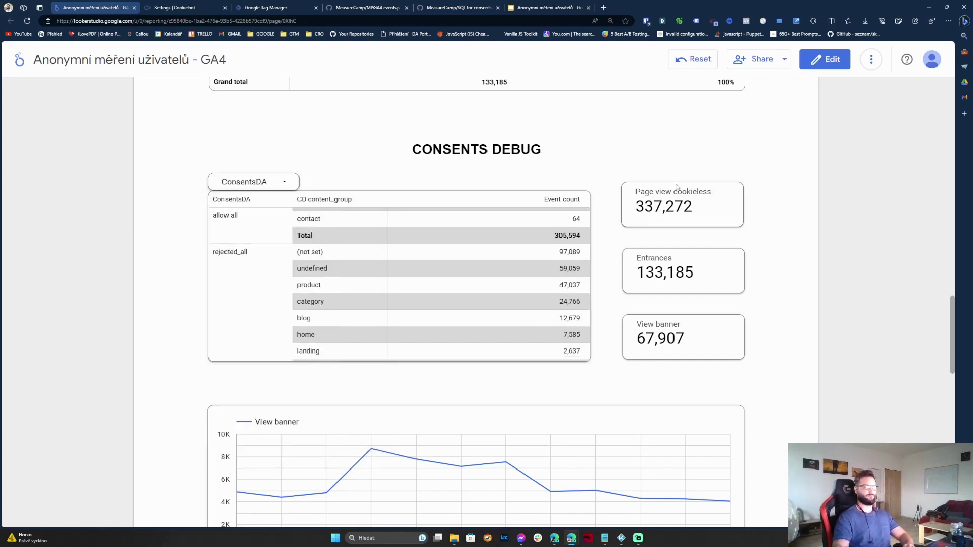
left_click_drag(636, 194, 706, 196)
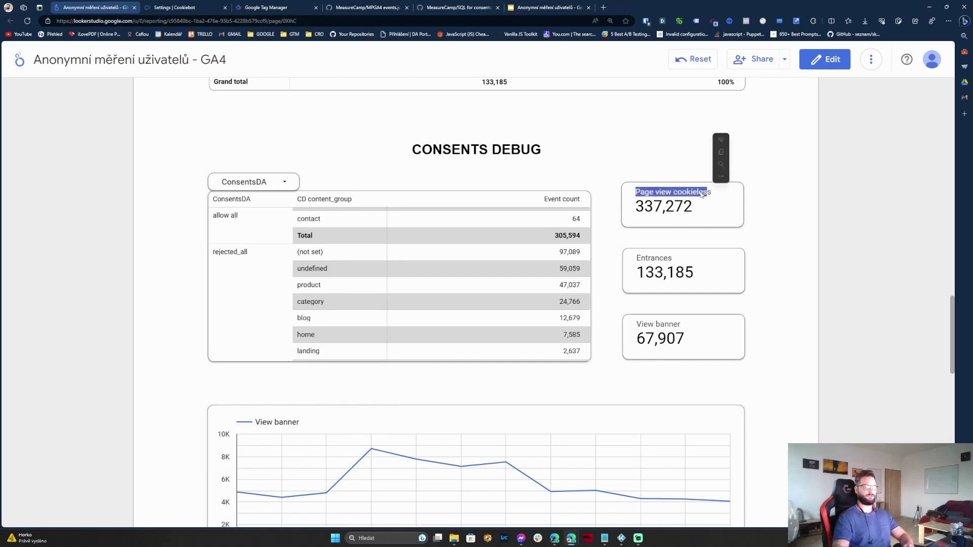
left_click(709, 201)
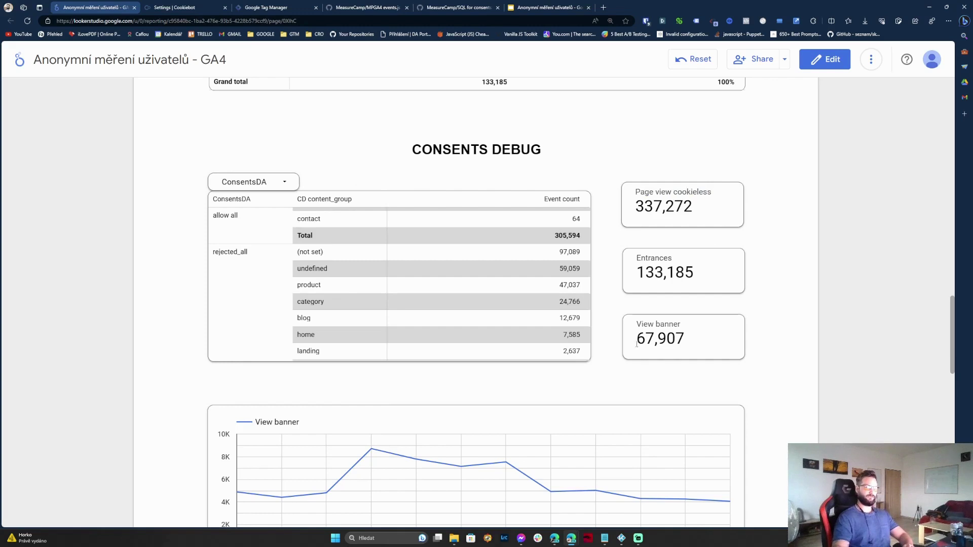
left_click_drag(637, 338, 687, 340)
left_click(768, 328)
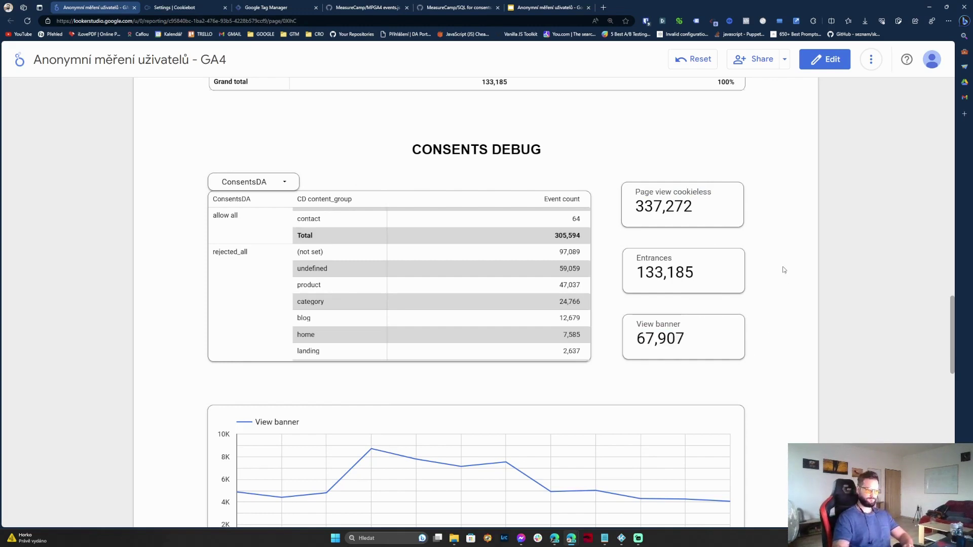
- Review the daily charts for banner views, entrances, cookieless page views and purchases, and return to the start of the report
scroll(783, 269, "down", 5)
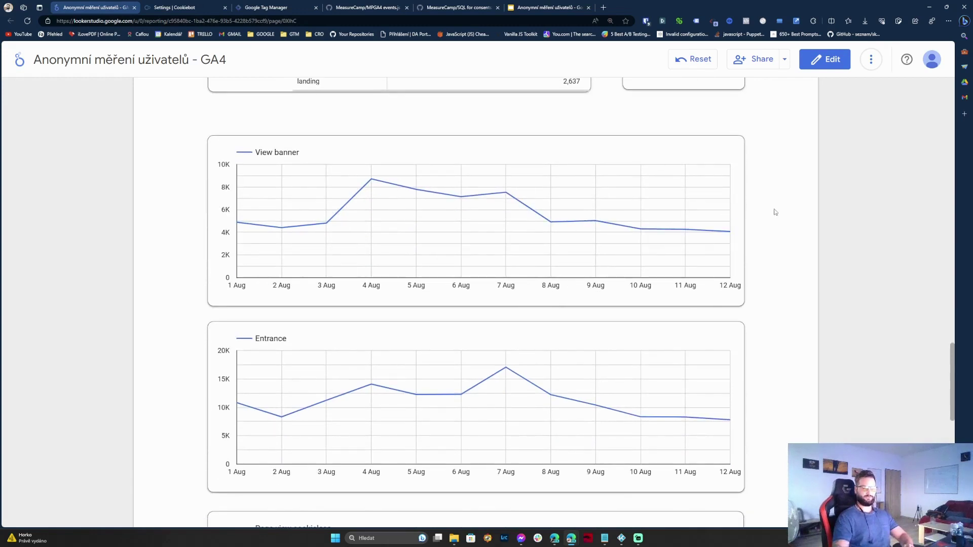
scroll(785, 229, "down", 2)
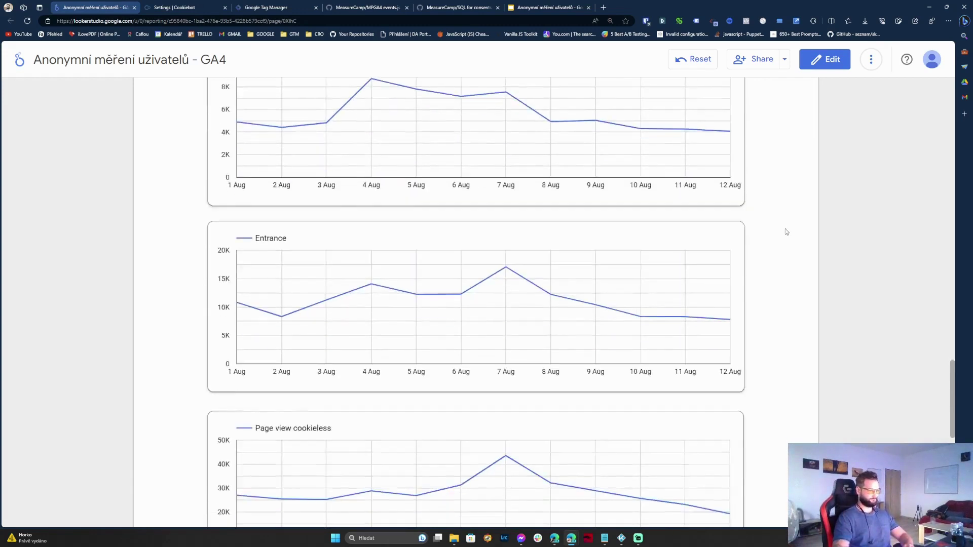
scroll(785, 231, "down", 3)
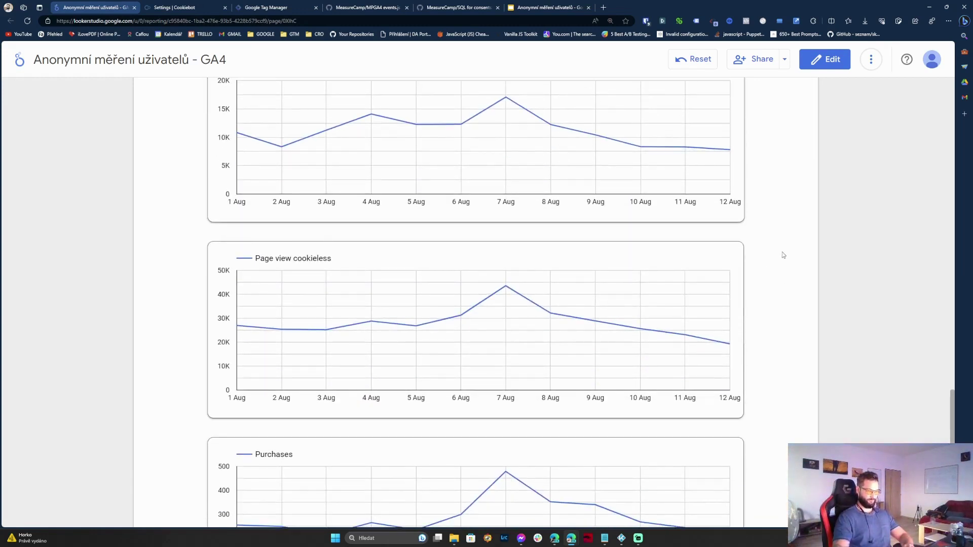
scroll(784, 255, "up", 8)
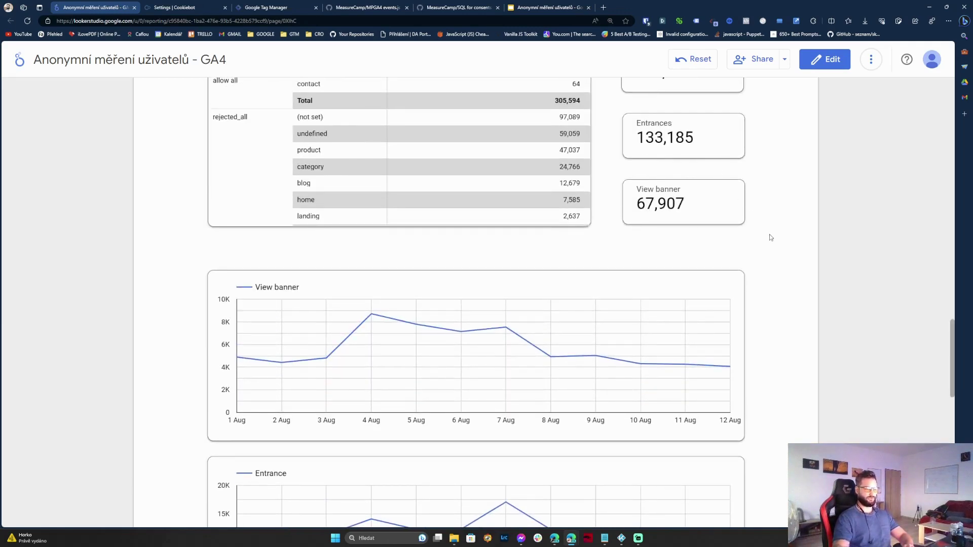
scroll(770, 238, "down", 5)
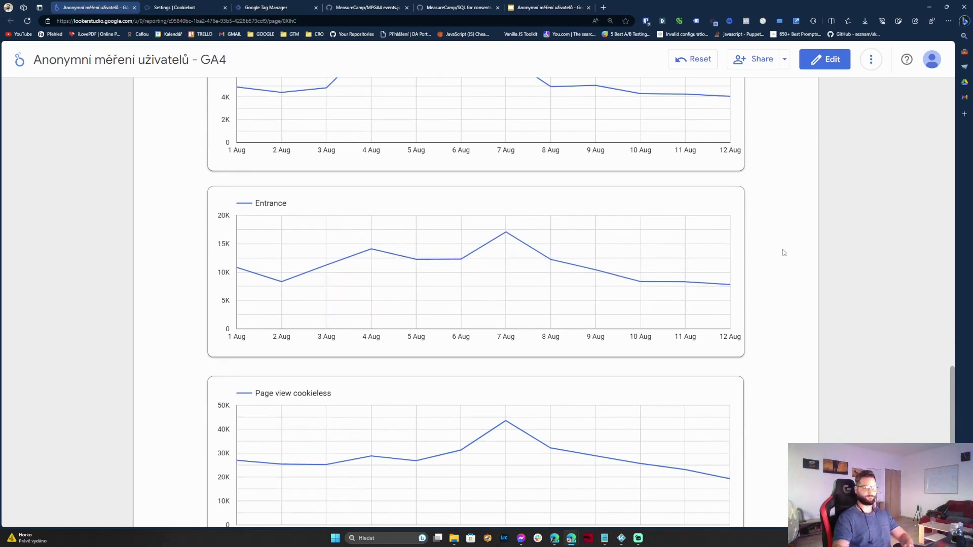
scroll(782, 255, "up", 20)
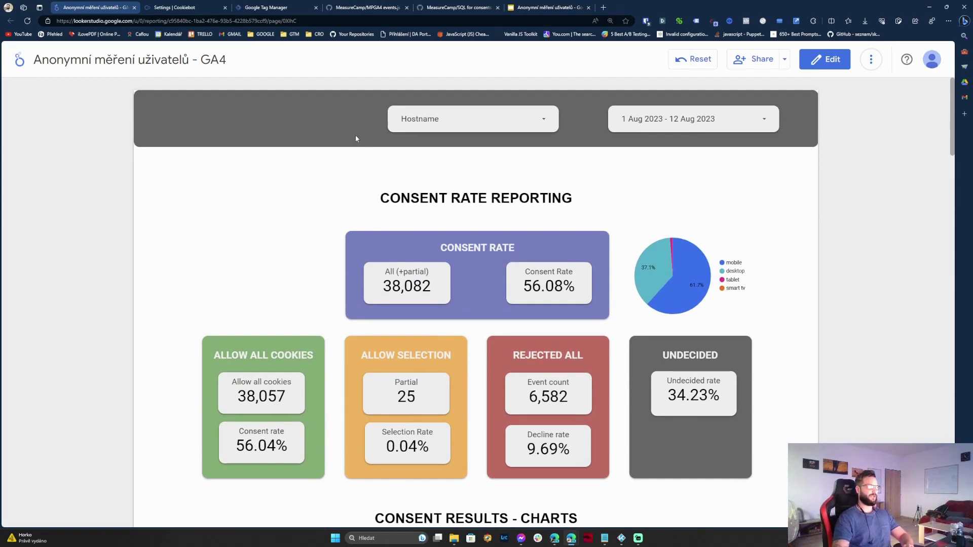
- Switch to Google Tag Manager, enlarge the MPGA4 tag list, and inspect the configuration of the MPGA4 pageview tag
left_click(289, 9)
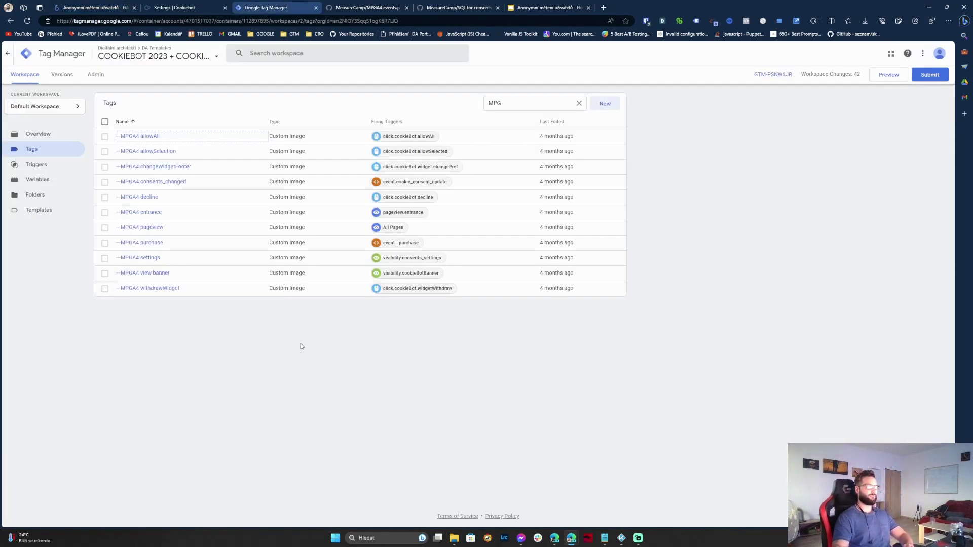
key("ctrl+plus")
key("ctrl+plus")
key("ctrl+plus")
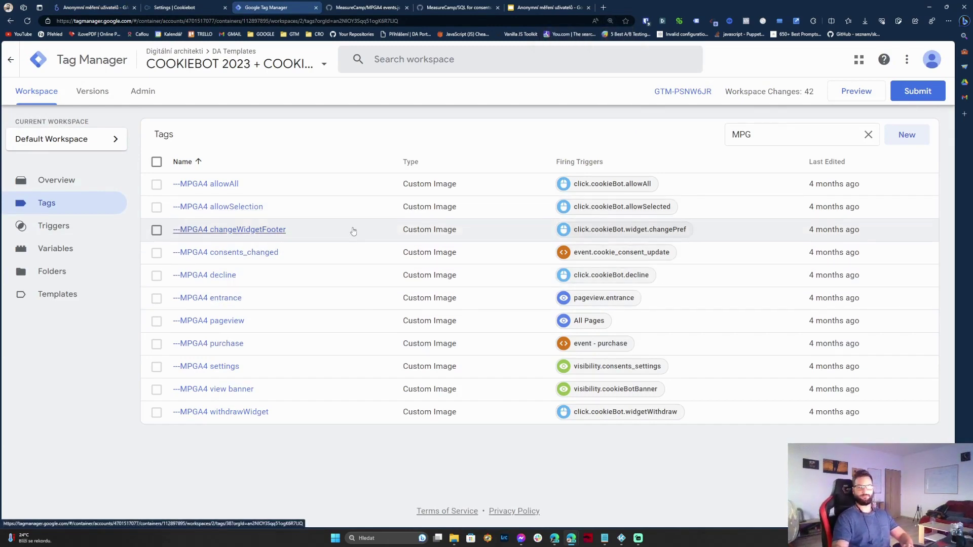
key("ctrl+plus")
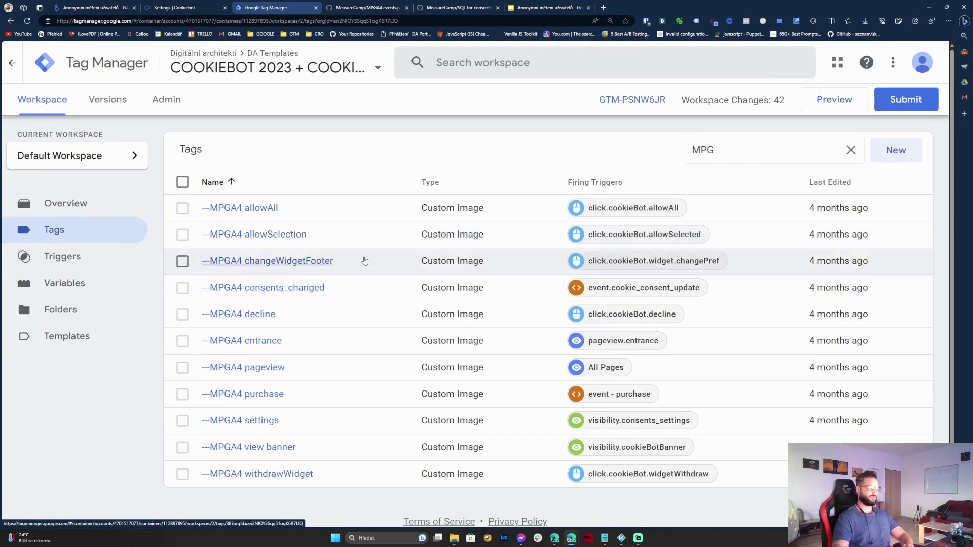
left_click(264, 369)
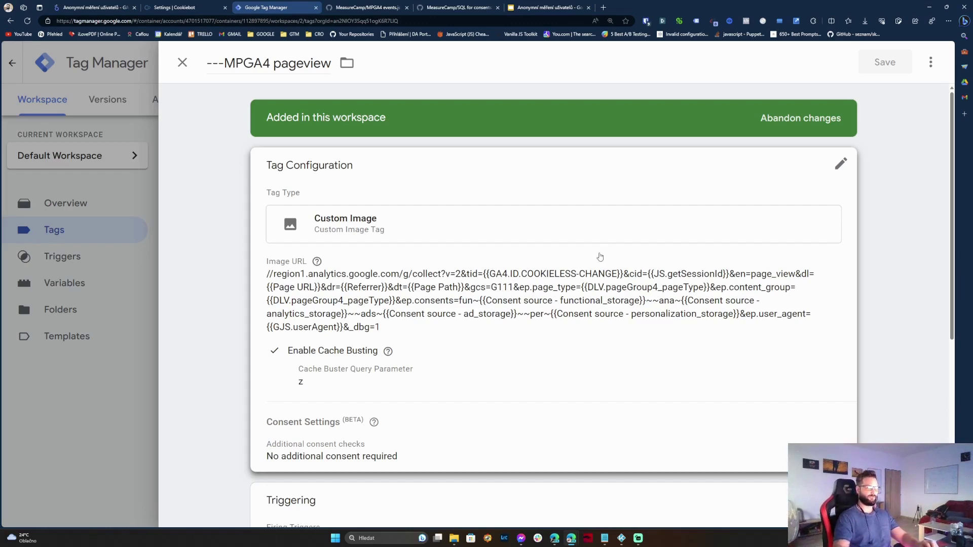
left_click(111, 400)
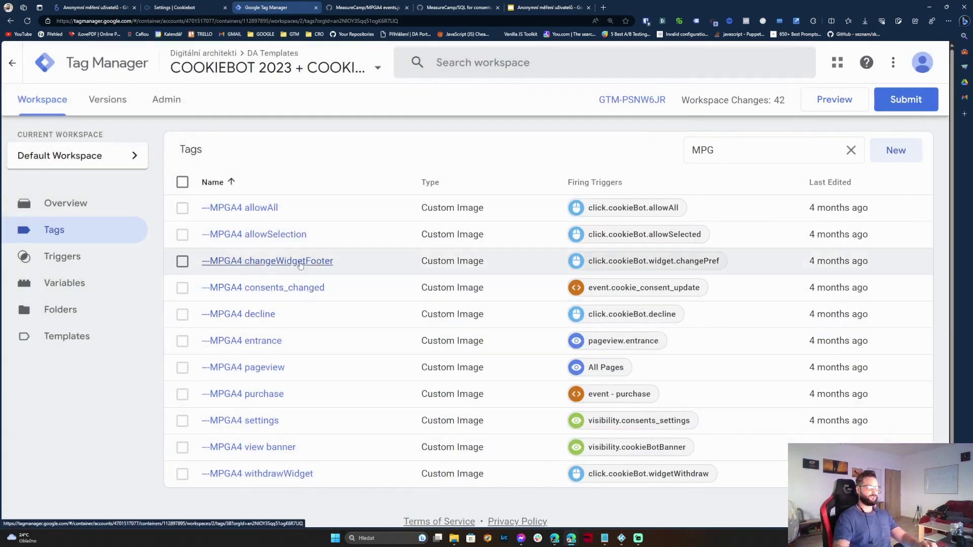
- Inspect the MPGA4 allowAll tag's configuration and return to the tag list
left_click(269, 209)
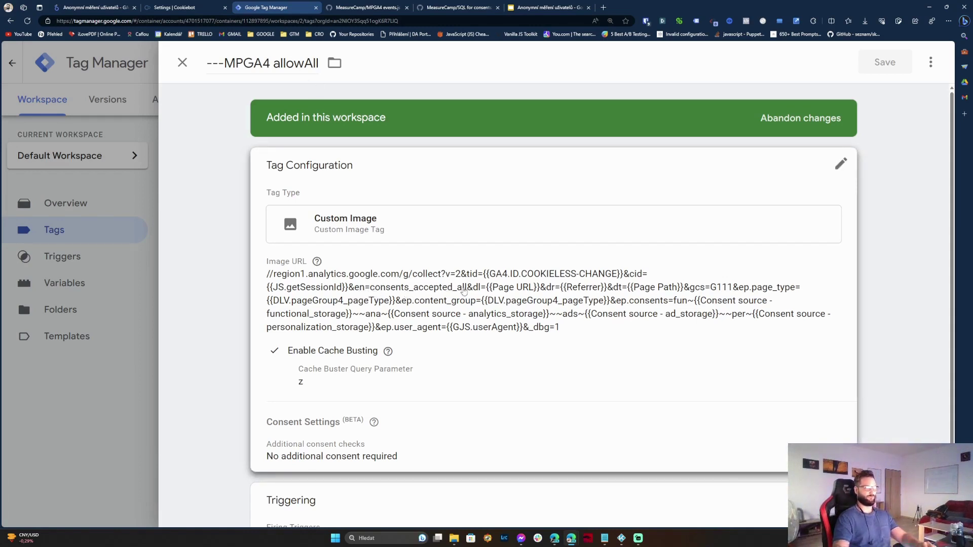
left_click(121, 398)
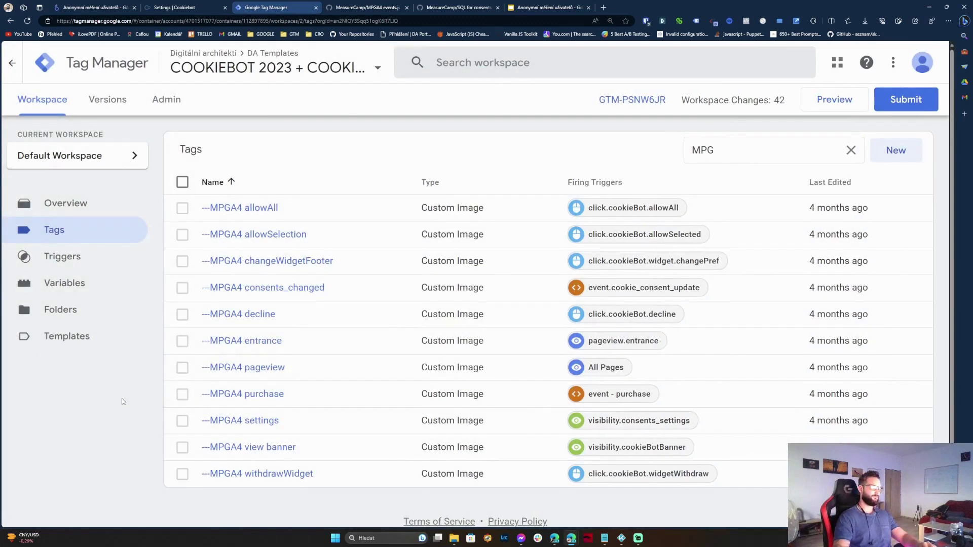
scroll(384, 332, "down", 1)
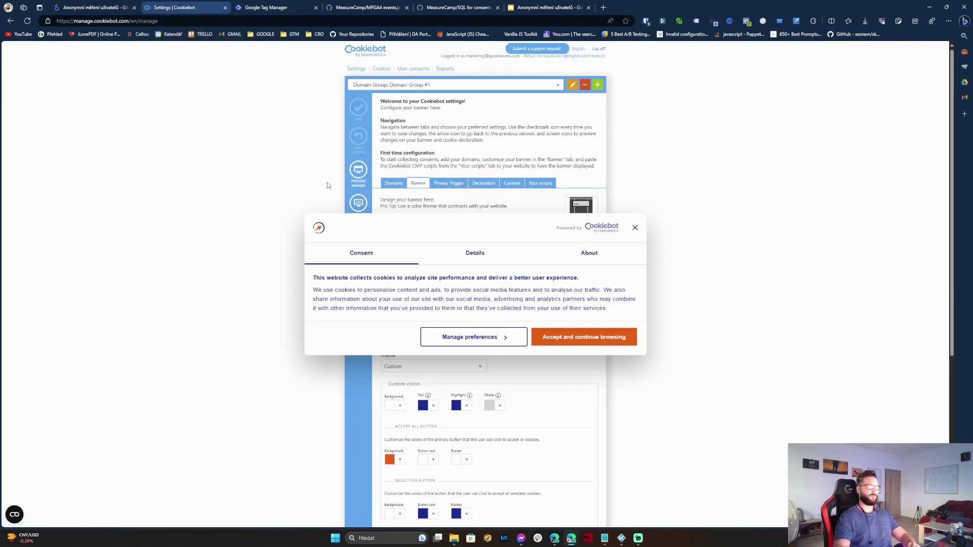
- Enlarge the Cookiebot banner preview and review the cookie categories under its preference management
key("ctrl+plus")
key("ctrl+plus")
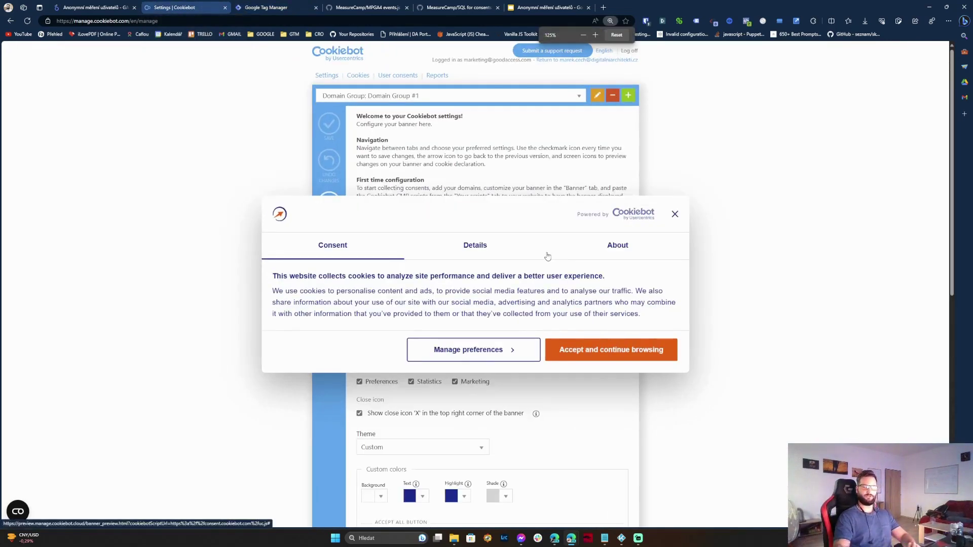
key("ctrl+plus")
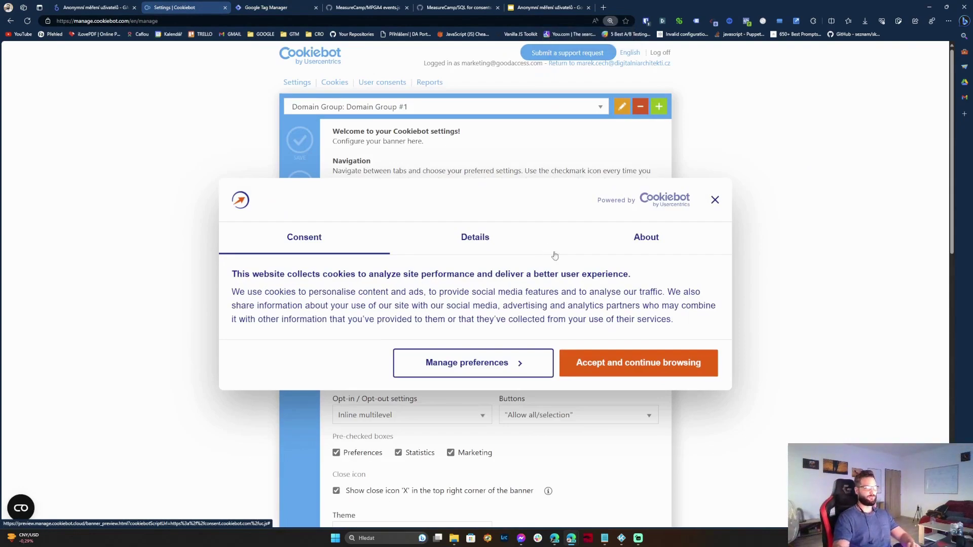
left_click(497, 363)
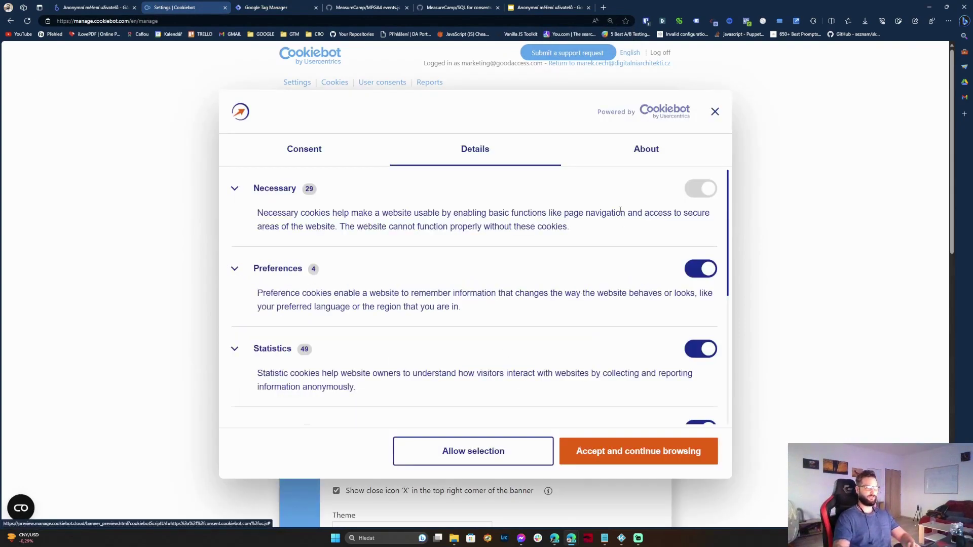
scroll(619, 210, "down", 4)
scroll(602, 279, "up", 4)
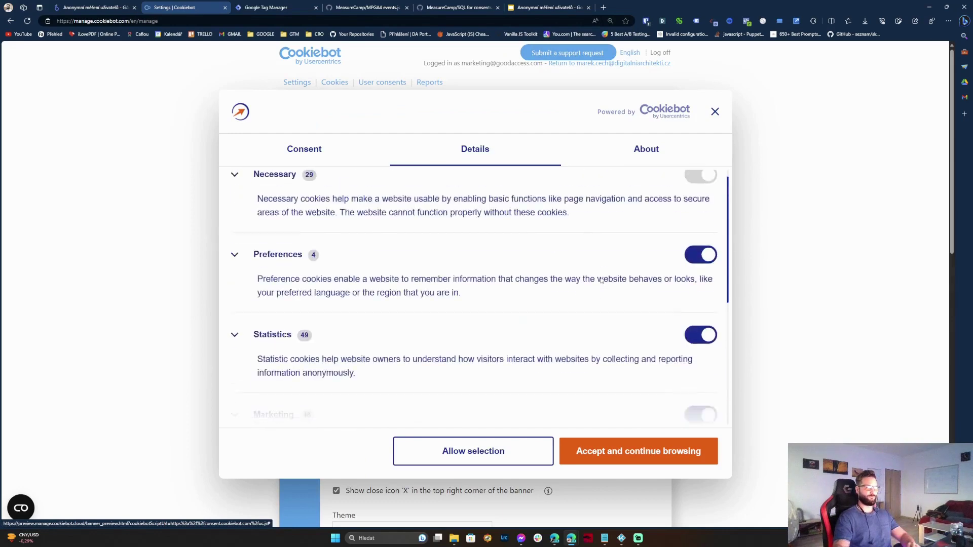
- Turn off the Preferences category in the banner preview and finish with Accept and continue browsing
left_click(700, 268)
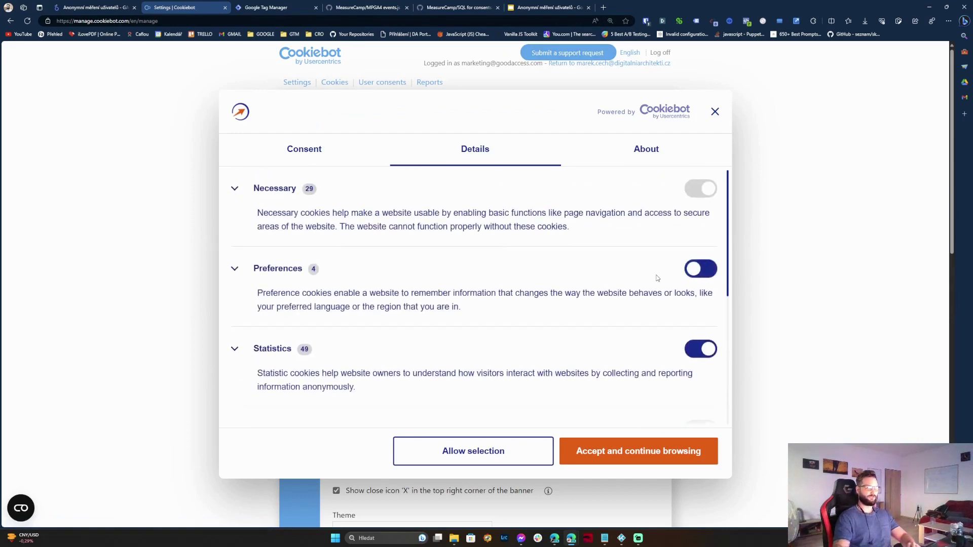
scroll(657, 278, "down", 2)
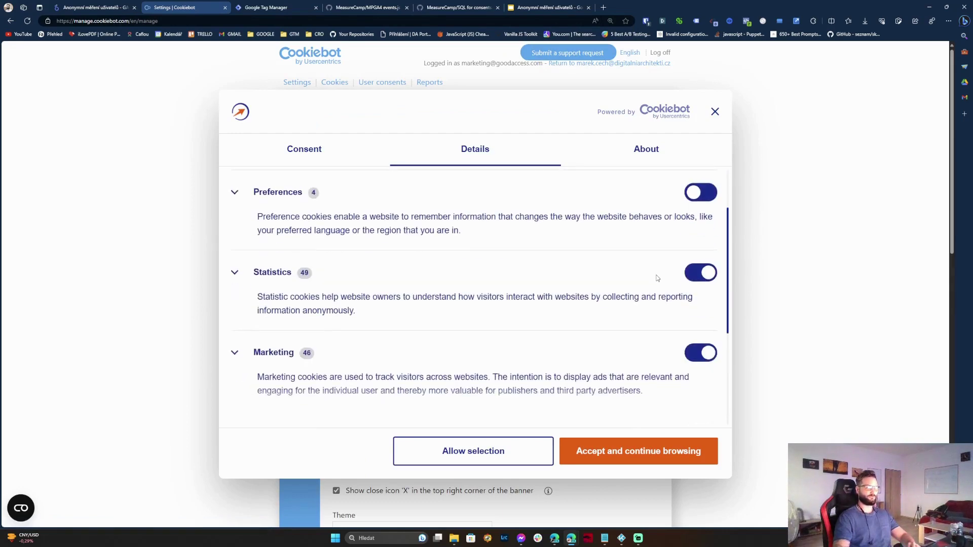
left_click(650, 451)
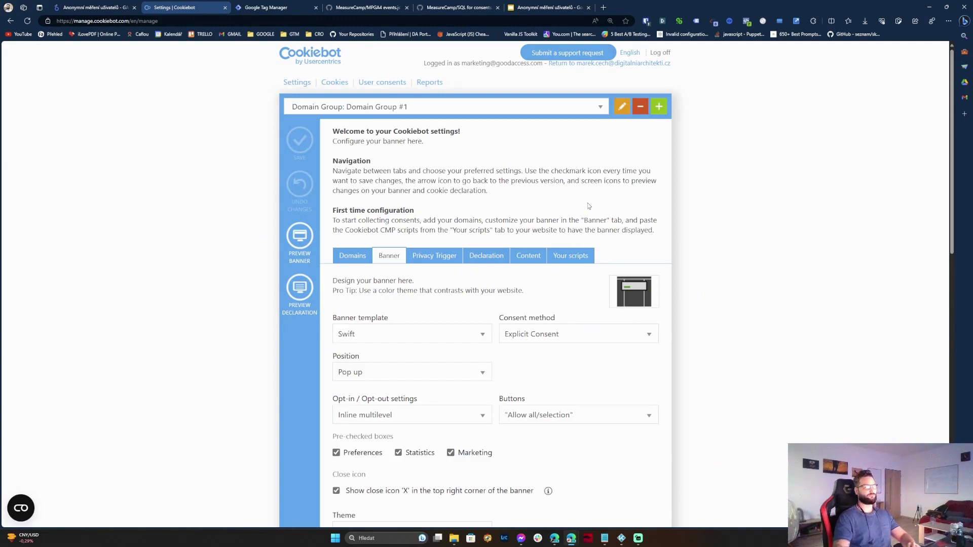
- Switch back to Google Tag Manager and inspect the name and image URL of the MPGA4 consents_changed tag
left_click(298, 7)
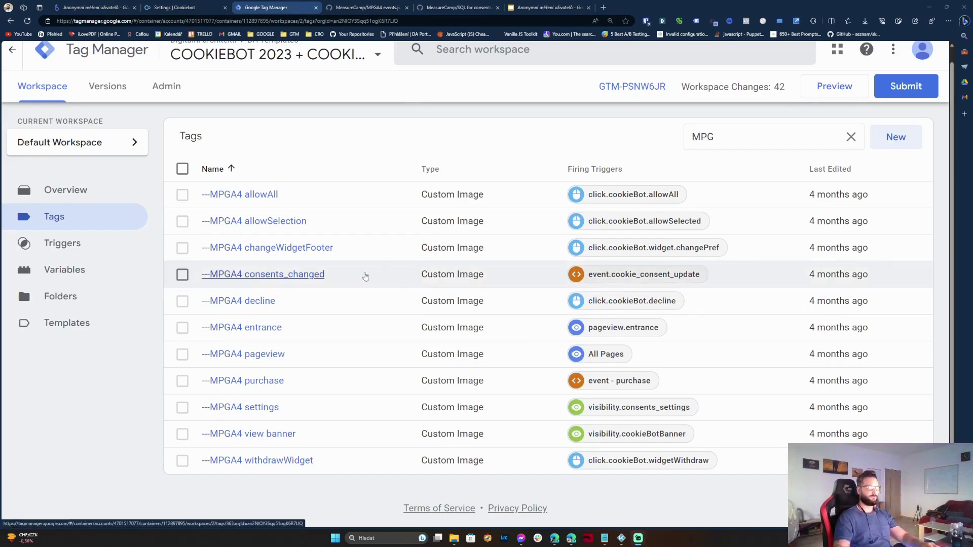
left_click(306, 276)
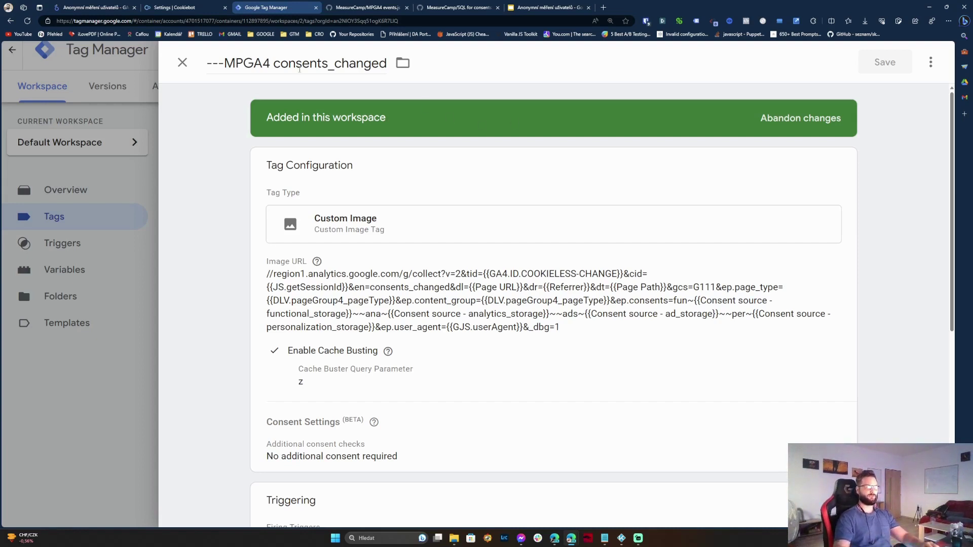
left_click_drag(288, 64, 351, 87)
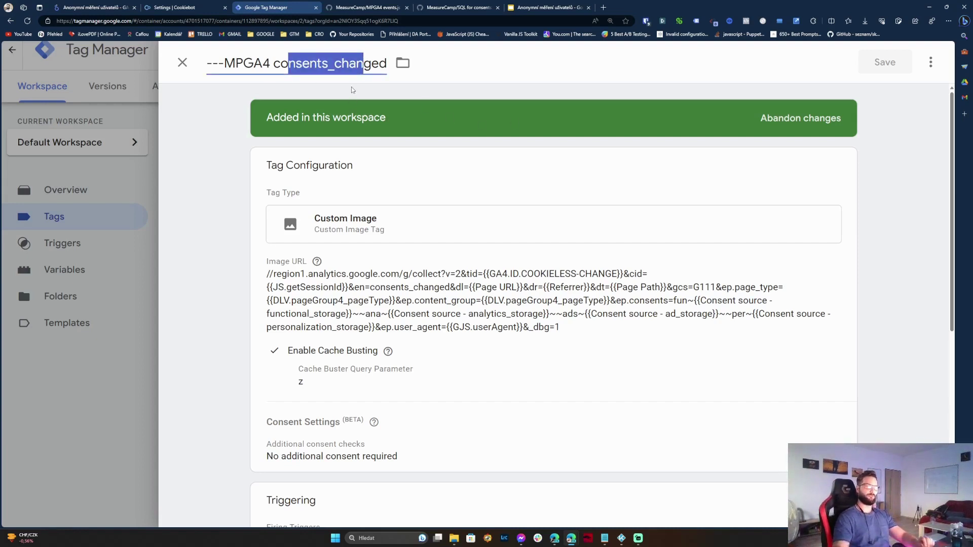
left_click(561, 61)
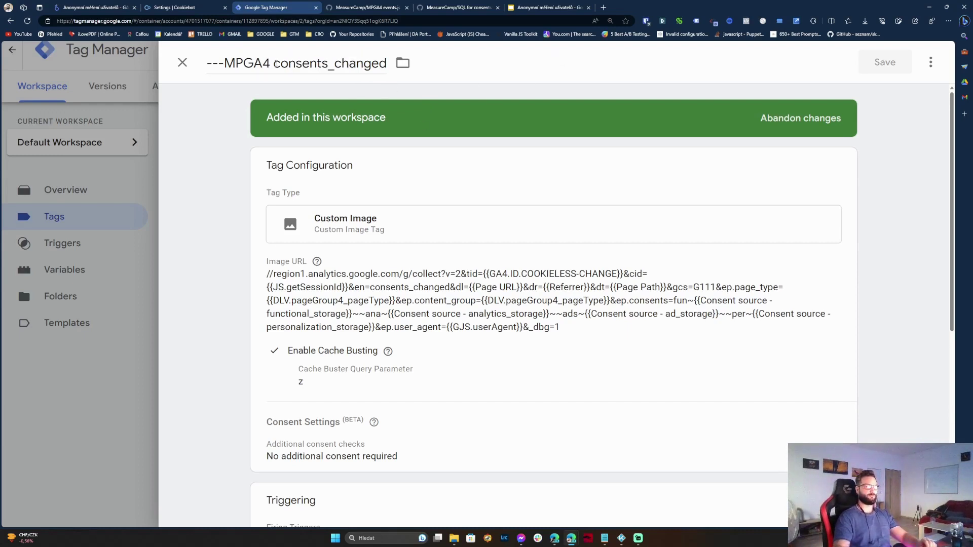
left_click_drag(274, 63, 387, 64)
left_click(364, 65)
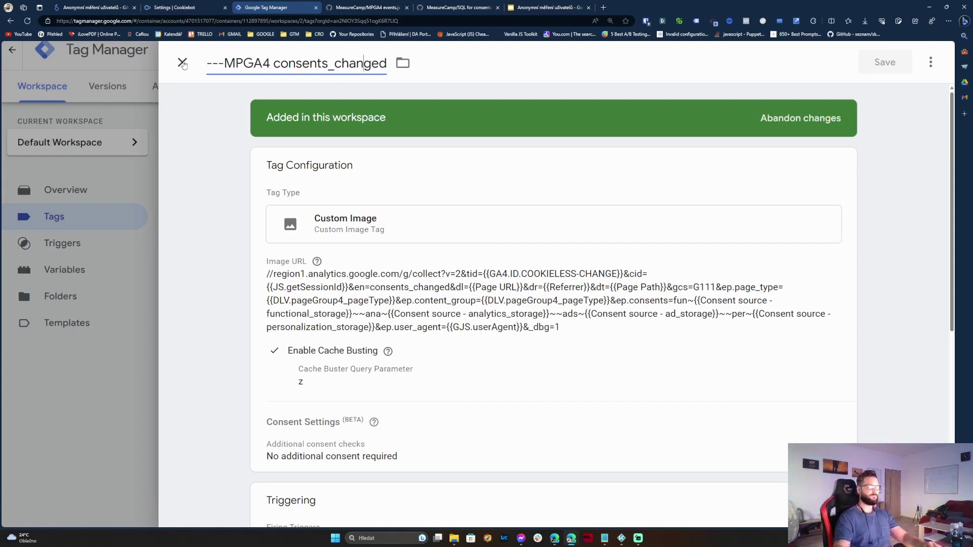
- Check the name of the MPGA4 consents_changed tag and close it to return to the tag list
left_click_drag(273, 61, 357, 61)
left_click(349, 63)
left_click(183, 64)
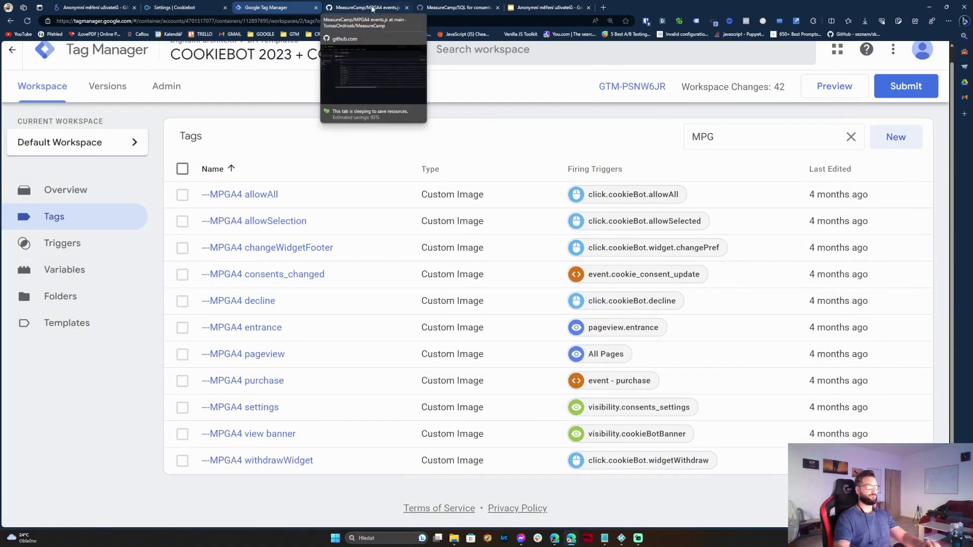
- Switch to the MPGA4 events.js file on GitHub and enlarge the page to 175% to examine the event URLs
left_click(374, 9)
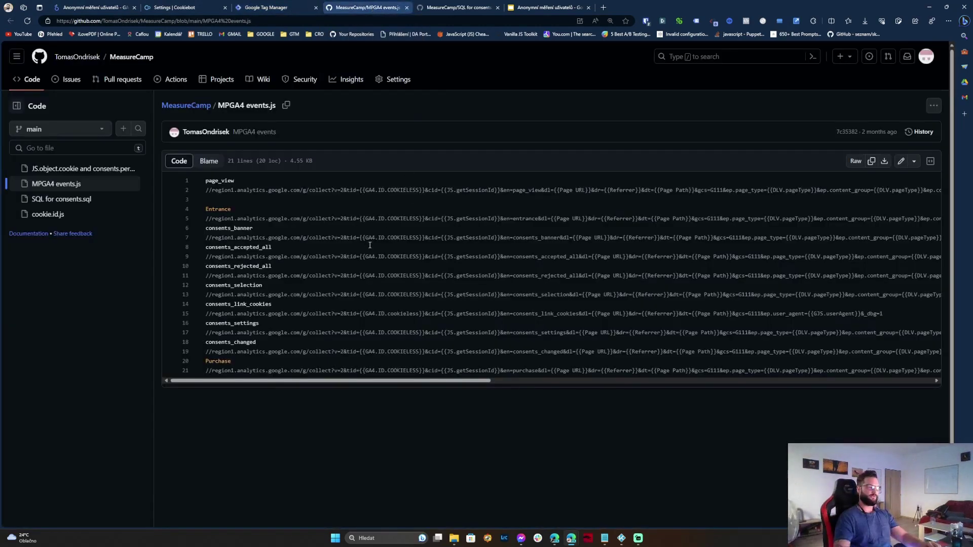
key("ctrl+plus")
key("ctrl+plus")
key("ctrl+plus")
key("ctrl+plus")
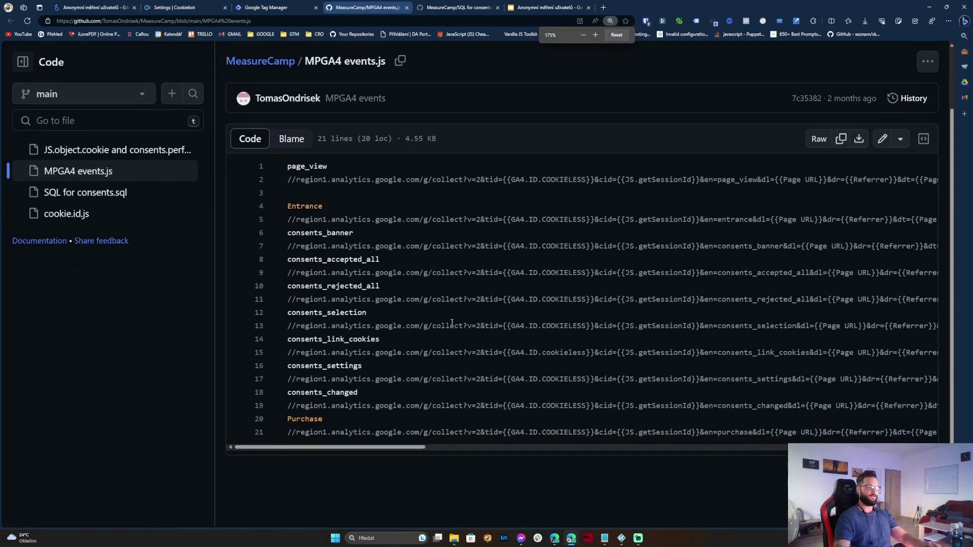
left_click_drag(375, 447, 385, 447)
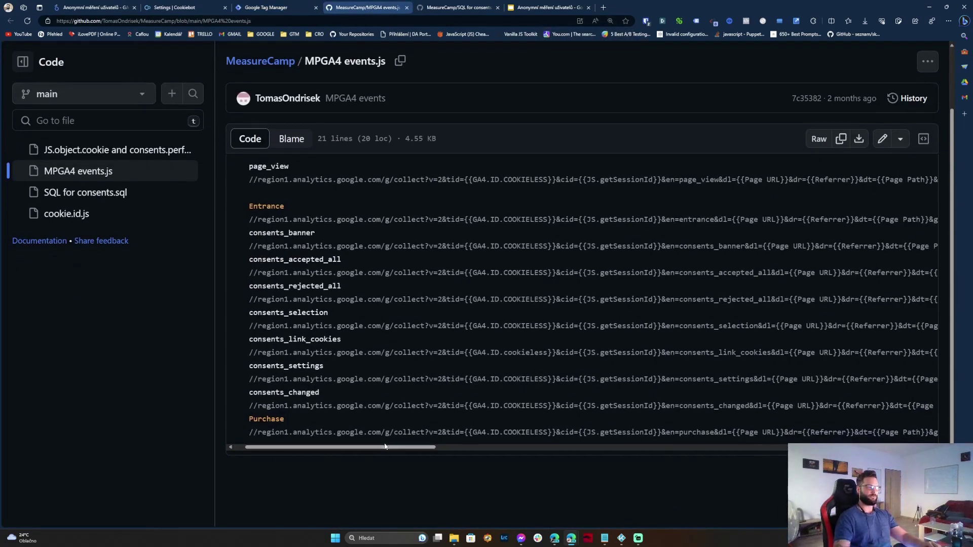
key("ctrl+0")
- Switch back to Google Tag Manager, reopen the MPGA4 consents_changed tag and inspect its image URL without changing it
left_click(303, 7)
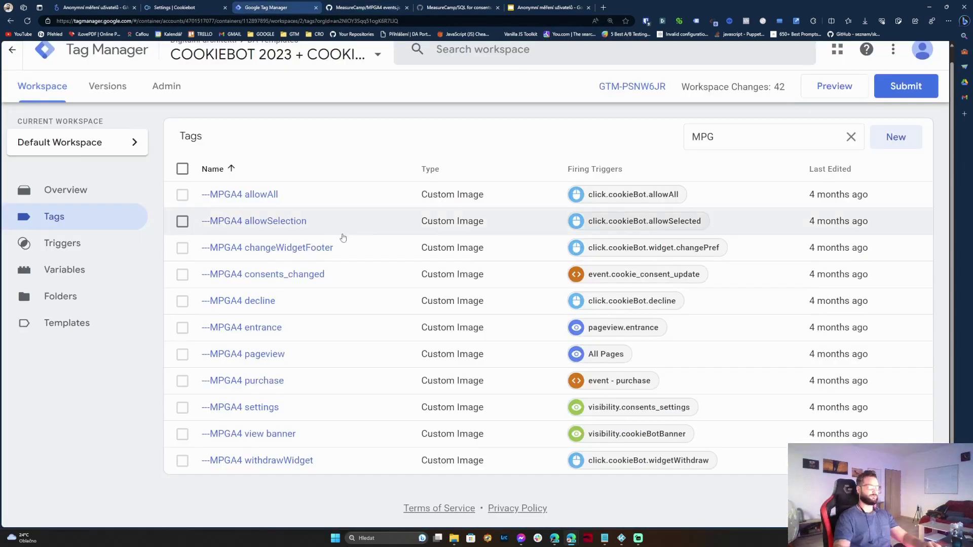
left_click(302, 277)
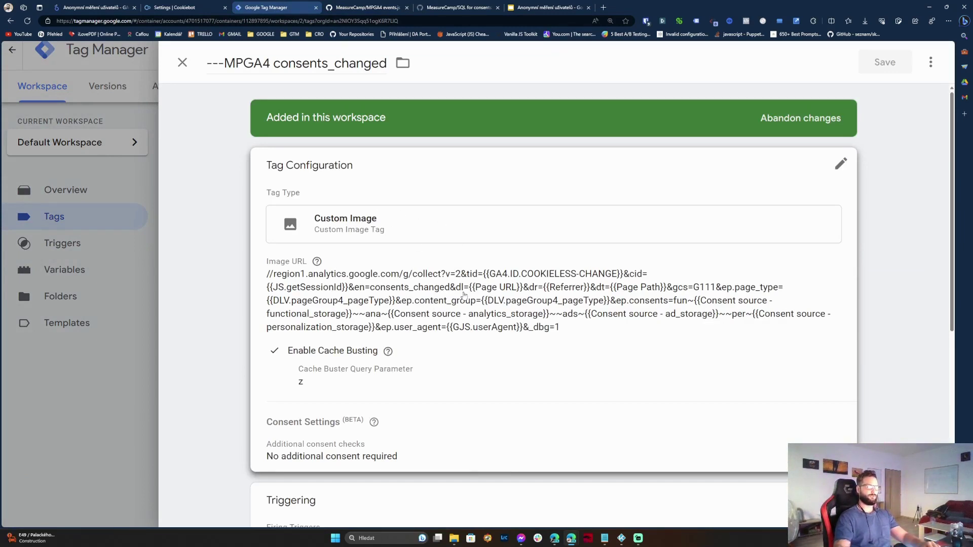
double_click(439, 289)
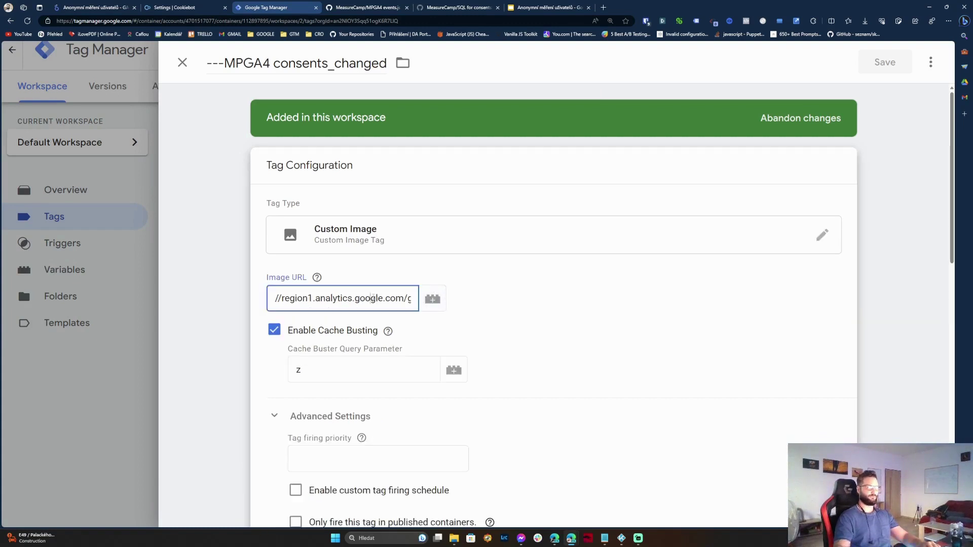
left_click(404, 298)
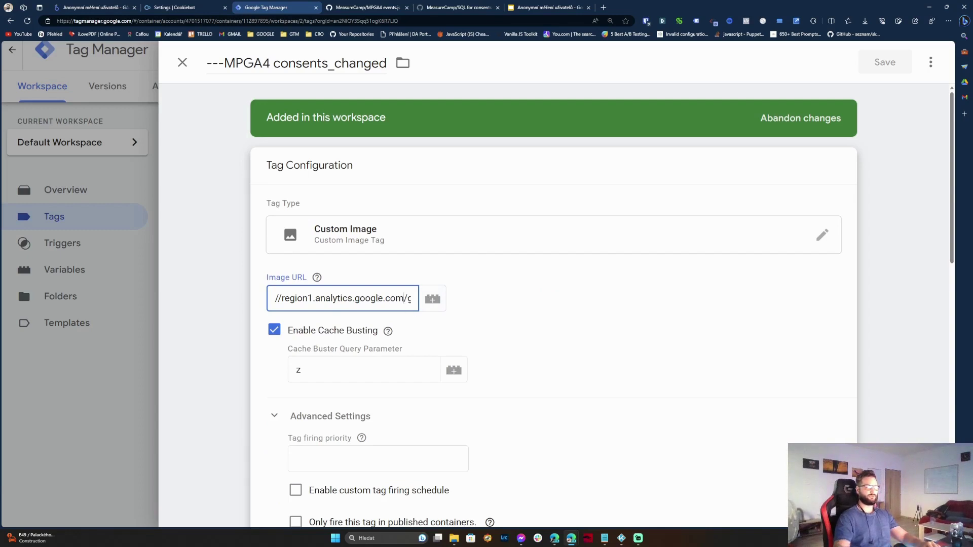
mouse_move(404, 298)
left_mouse_down()
mouse_move(413, 298)
mouse_move(395, 299)
mouse_move(404, 298)
left_mouse_up()
left_click_drag(310, 296, 232, 301)
left_click(233, 301)
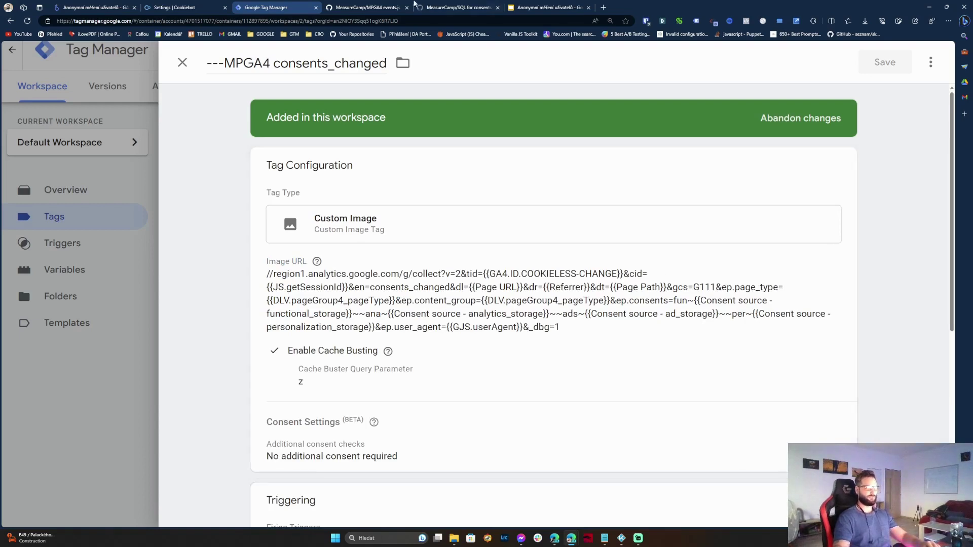
- Return to MPGA4 events.js on GitHub and examine the GA4.ID.COOKIELESS and JS.getSessionId parameters in the consent event URLs
left_click(368, 7)
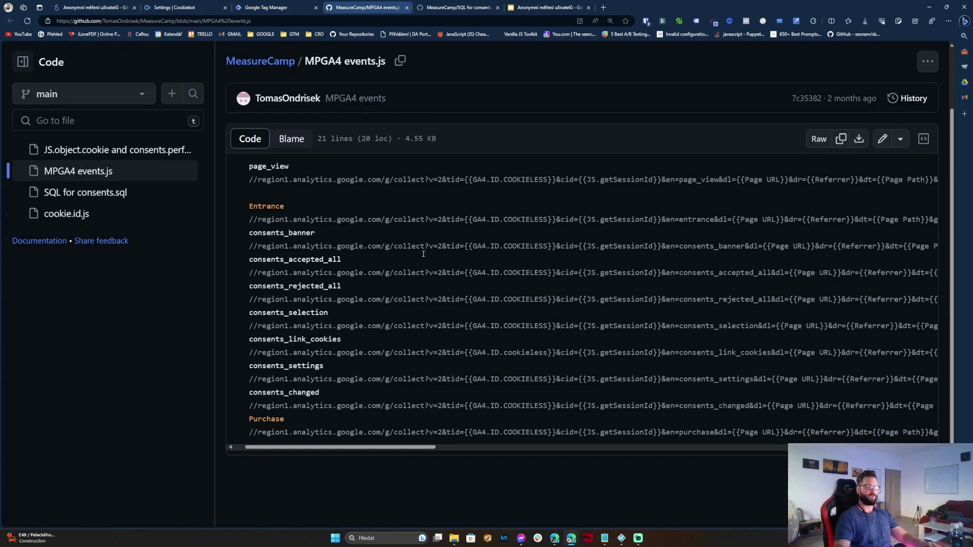
left_click_drag(407, 246, 588, 245)
left_click(570, 246)
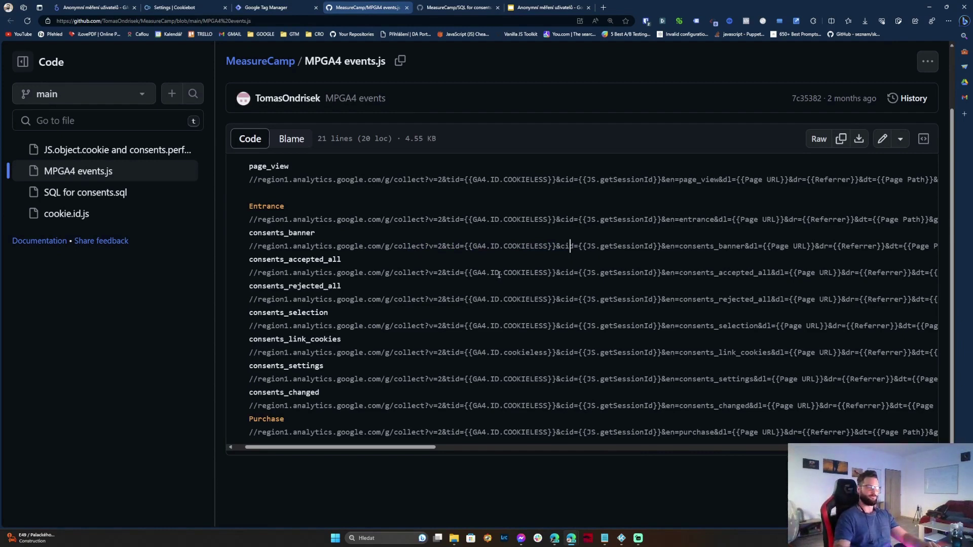
left_click_drag(475, 273, 548, 273)
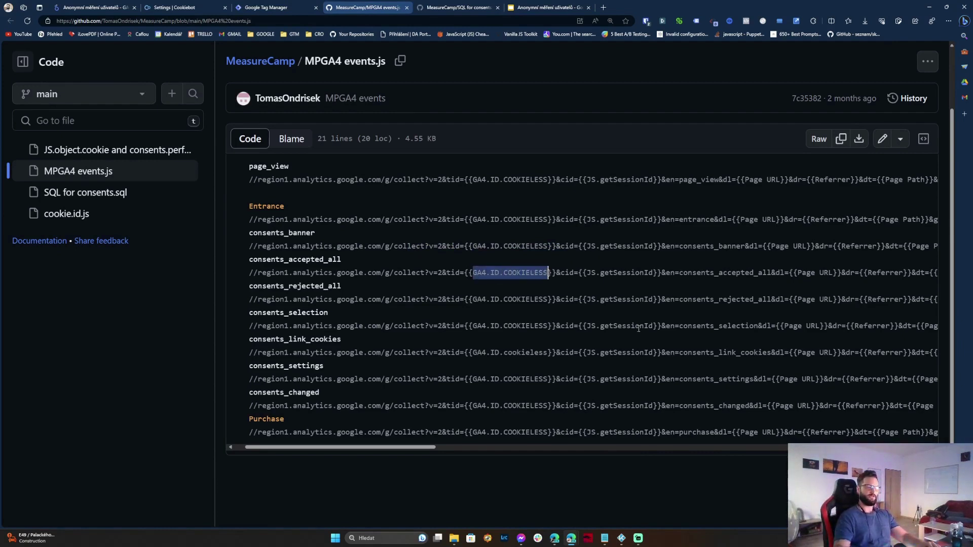
left_click(644, 299)
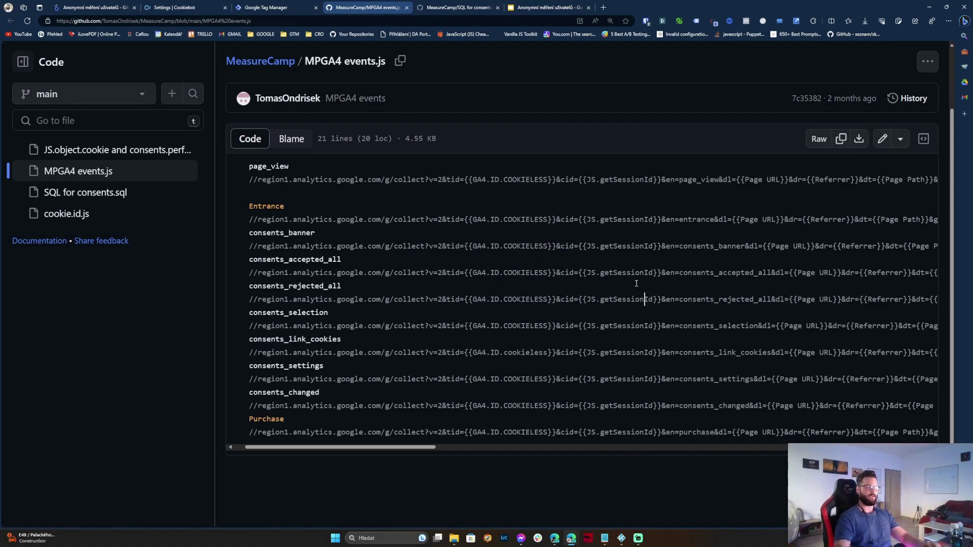
- Switch to SQL for consents.sql on GitHub and examine the CASE conditions on the CD consents dimension
left_click(468, 7)
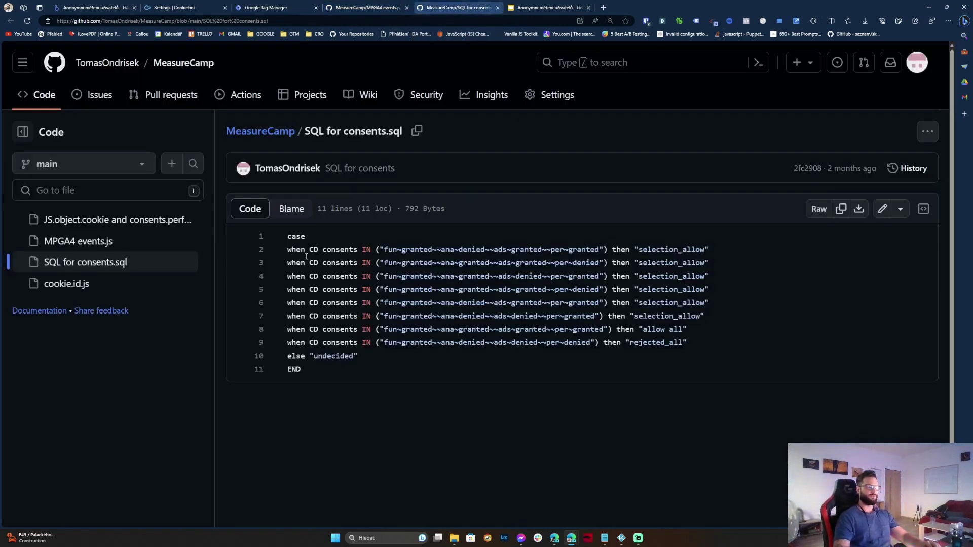
left_click_drag(288, 249, 687, 342)
left_click(436, 276)
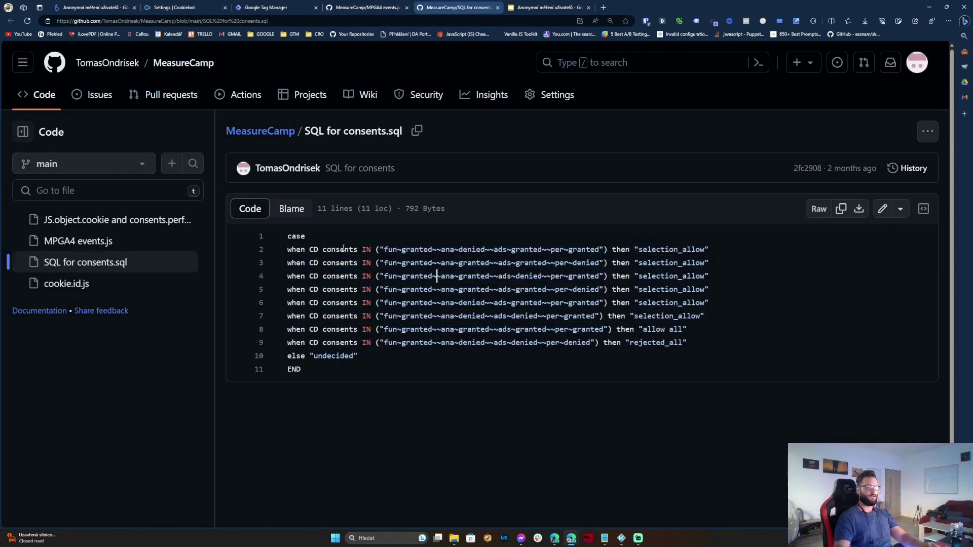
left_click_drag(323, 250, 688, 343)
left_click(567, 315)
- Examine the allow all, rejected_all, undecided and selection_allow output values of the CASE statement
left_click_drag(657, 328, 687, 328)
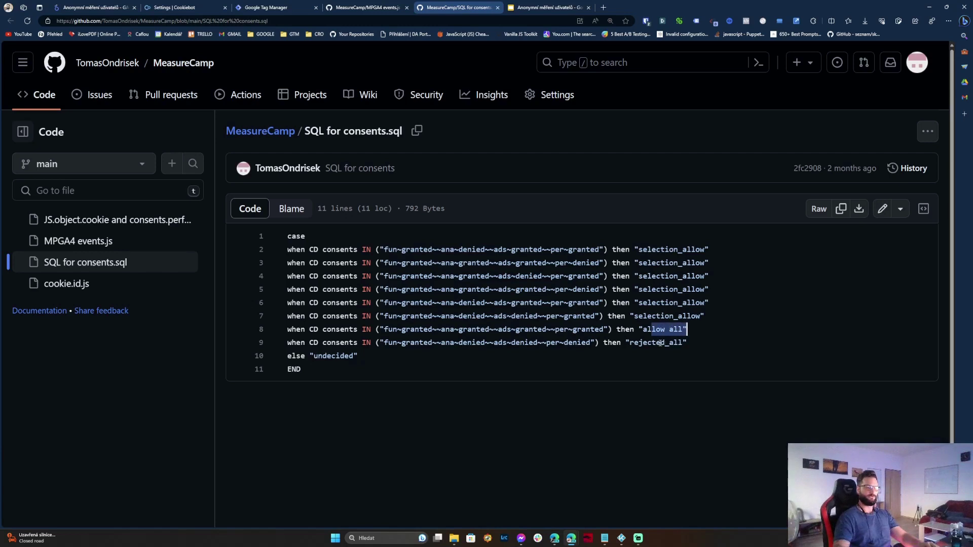
left_click_drag(633, 343, 674, 343)
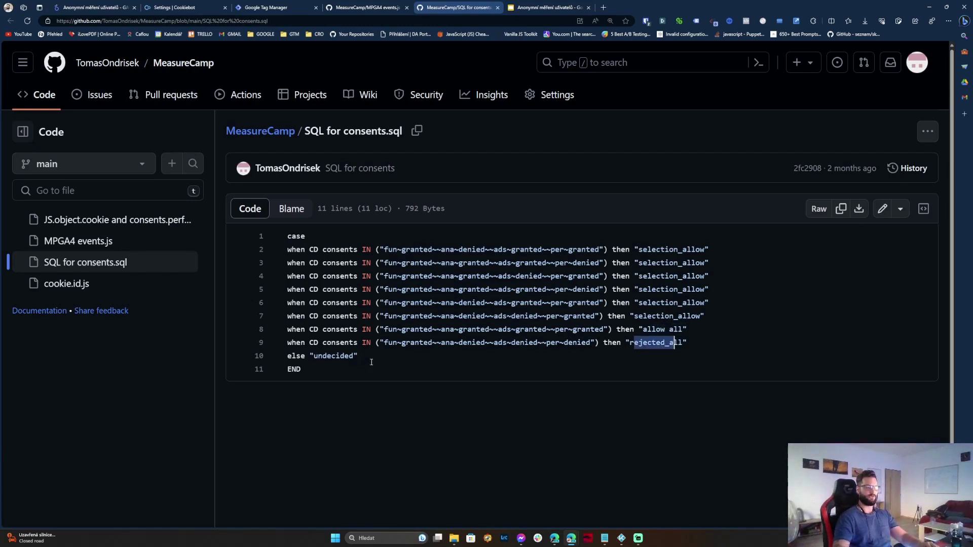
left_click_drag(337, 356, 343, 356)
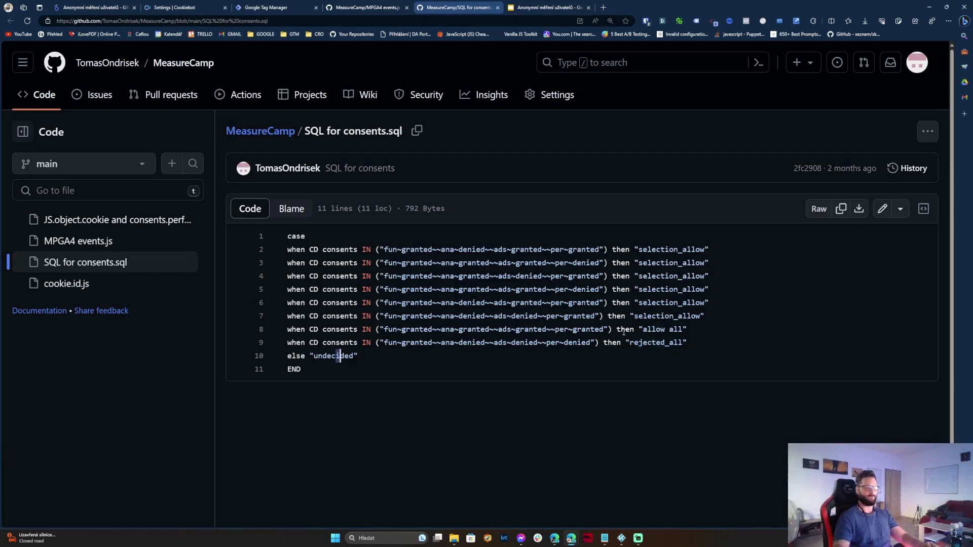
left_click_drag(643, 276, 701, 276)
left_click(668, 277)
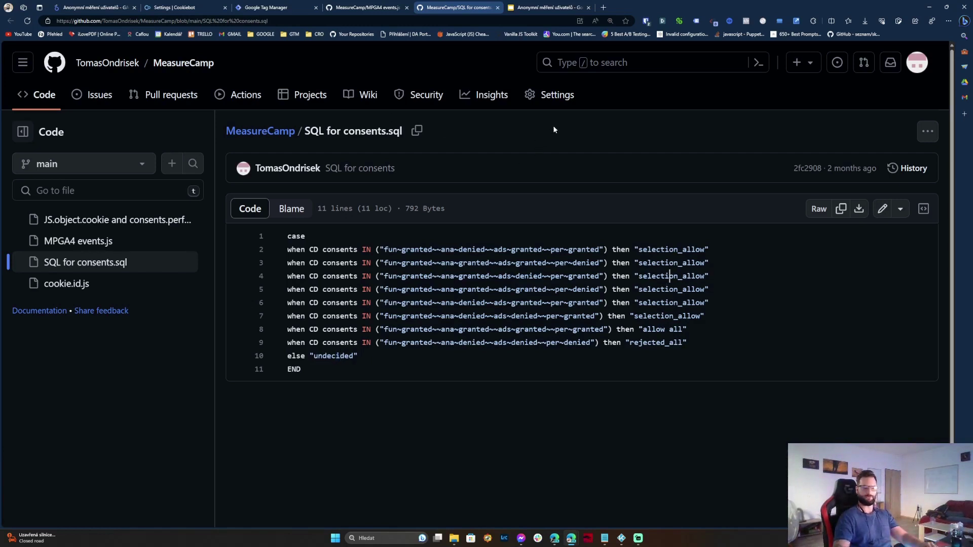
- Switch to the Looker Studio report and filter the Consents Debug table's ConsentsDA to only allow all
left_click(85, 4)
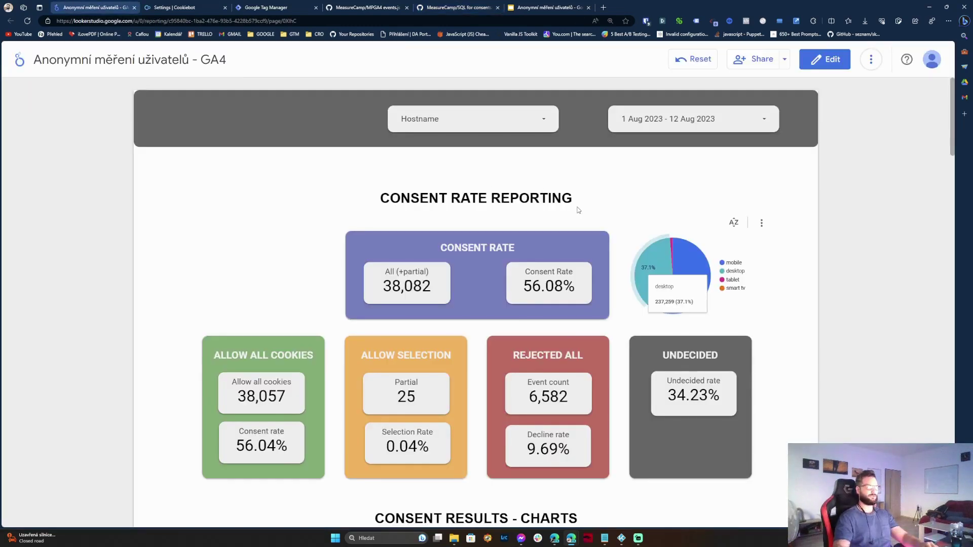
scroll(556, 218, "down", 6)
scroll(556, 218, "down", 10)
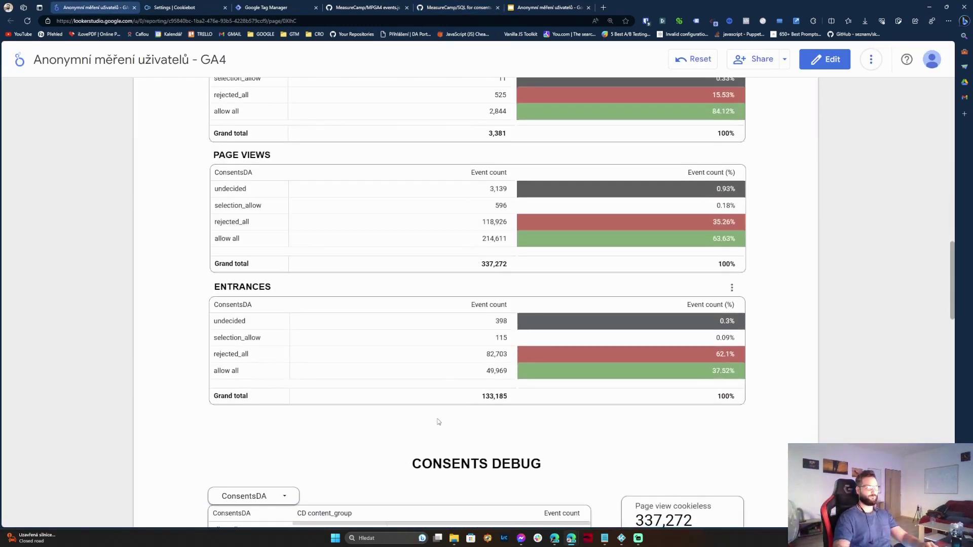
scroll(428, 442, "down", 3)
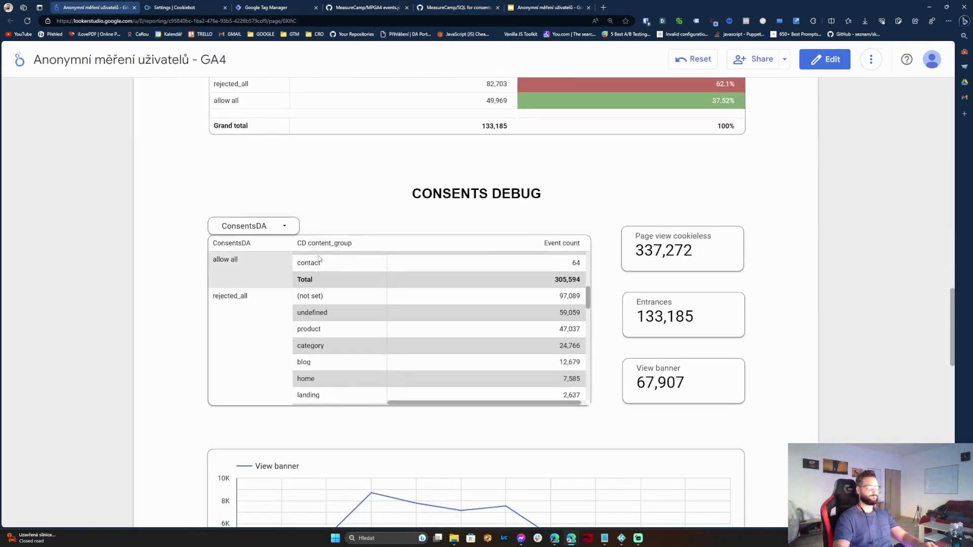
left_click(285, 227)
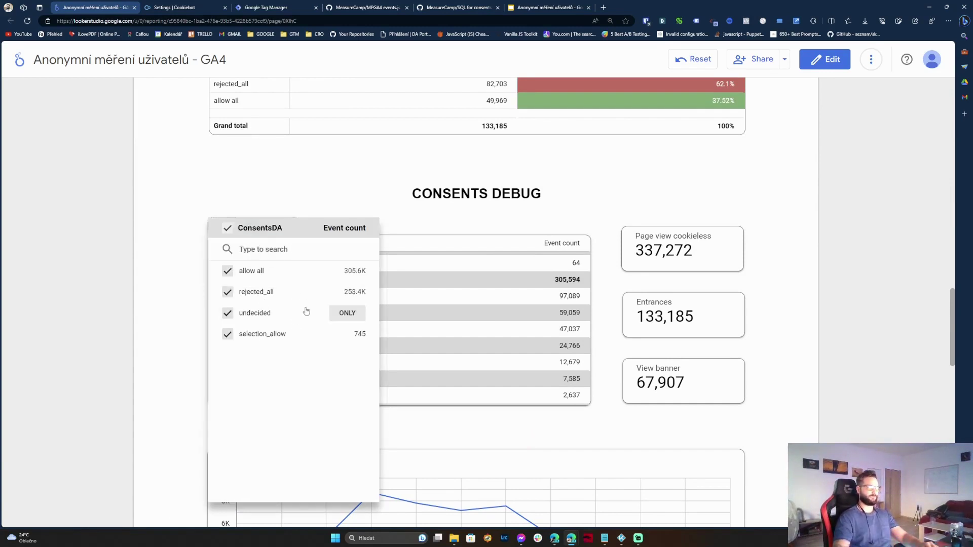
left_click(348, 272)
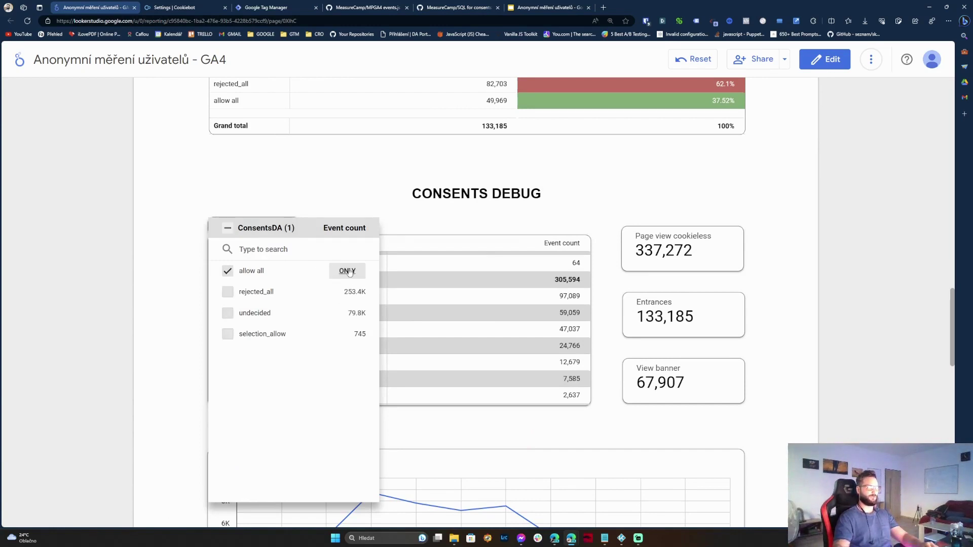
left_click(621, 182)
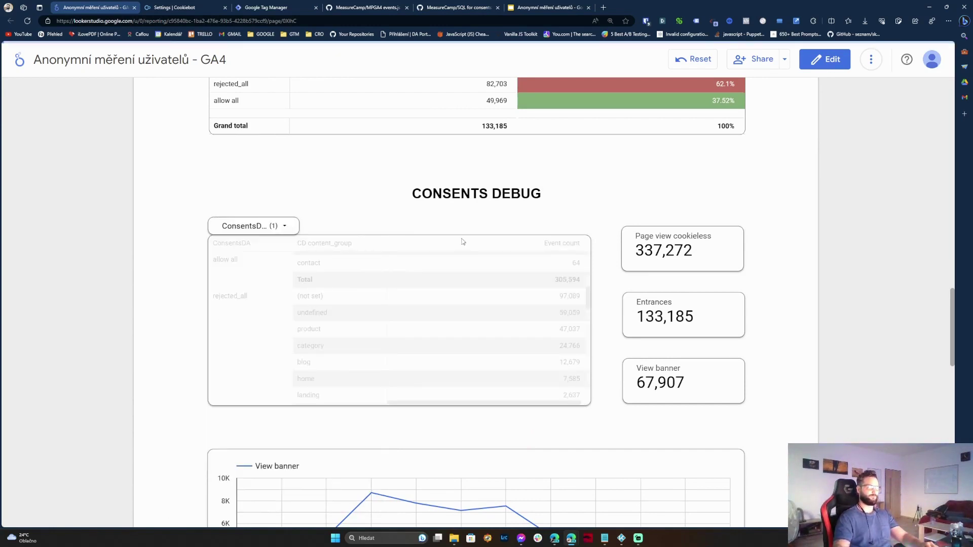
- Look back over the Consents vs Purchase tables and return to the Consent Rate Reporting overview at the report's start
scroll(347, 284, "up", 3)
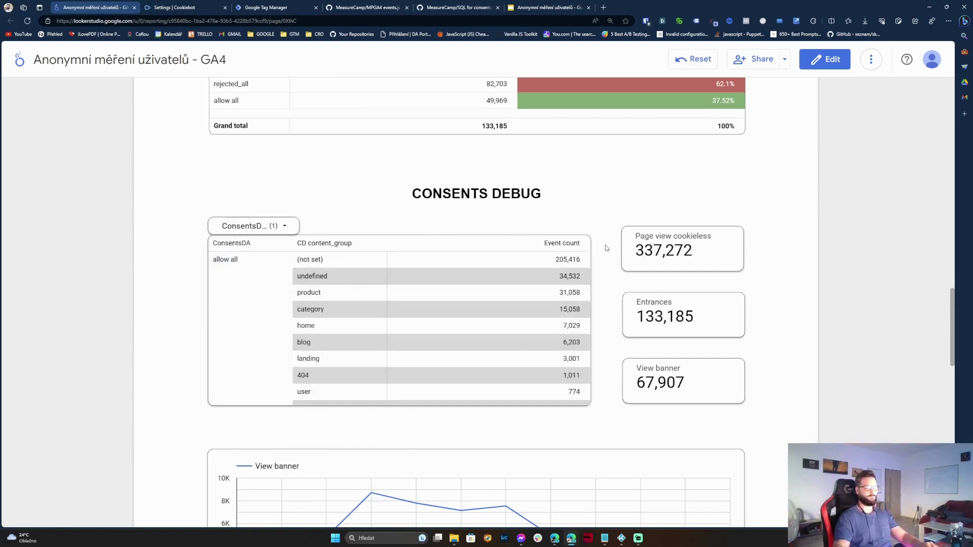
scroll(607, 248, "up", 6)
scroll(514, 154, "up", 1)
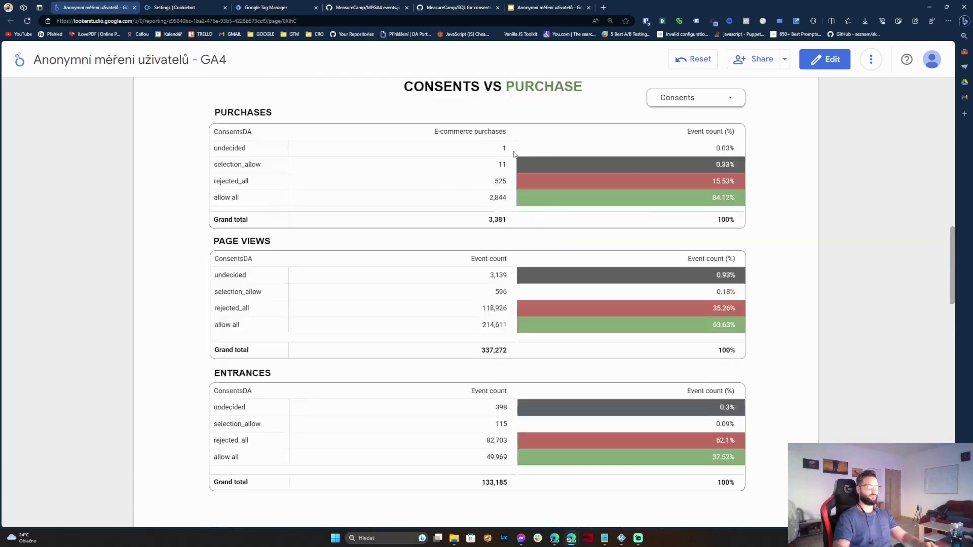
scroll(514, 154, "up", 10)
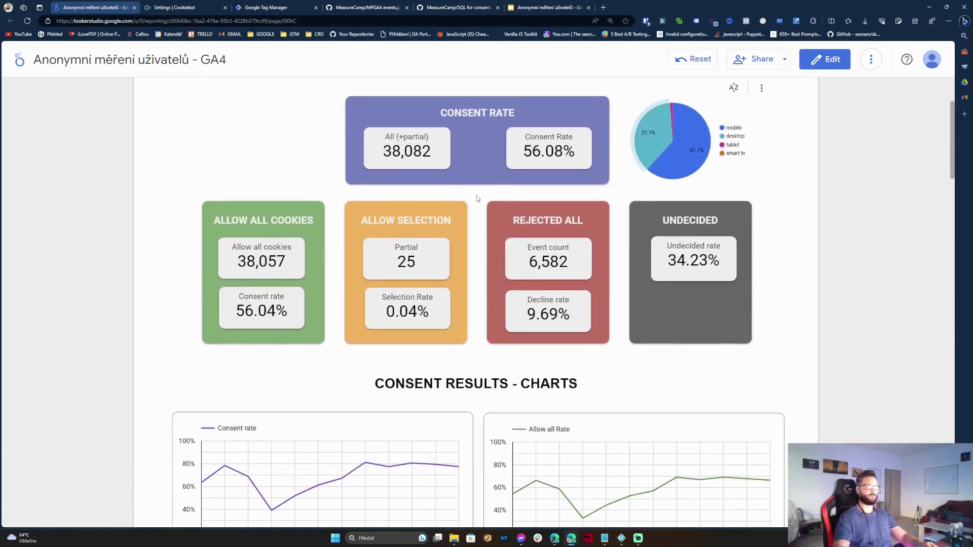
scroll(477, 197, "up", 3)
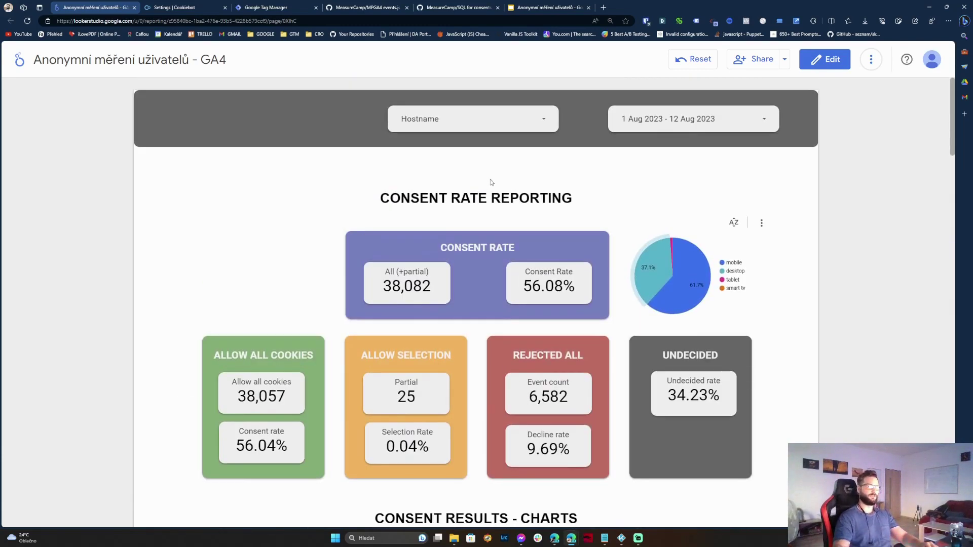